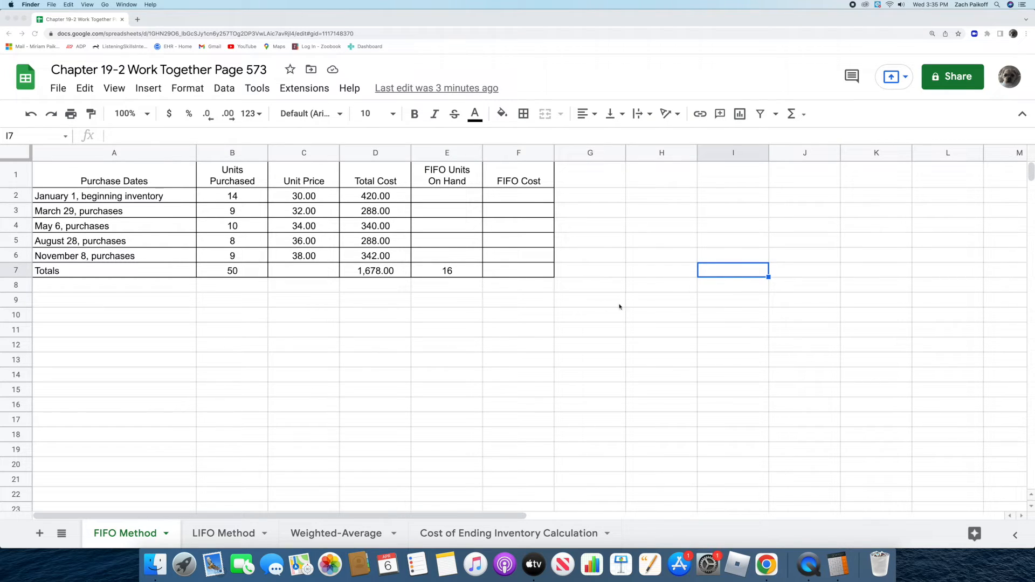
Enter the FIFO units on hand: 9 for the November 8 purchases and 7 for the August 28 purchases.
{"action": "left_click", "coordinate": [462, 254]}
{"action": "double_click", "coordinate": [463, 253]}
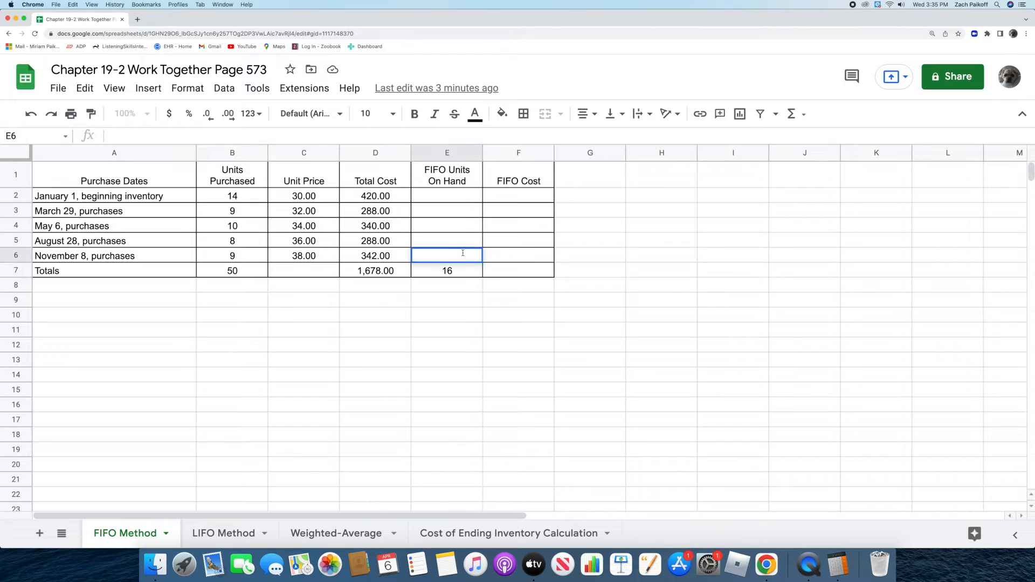
{"action": "type", "text": "9"}
{"action": "key", "text": "Return"}
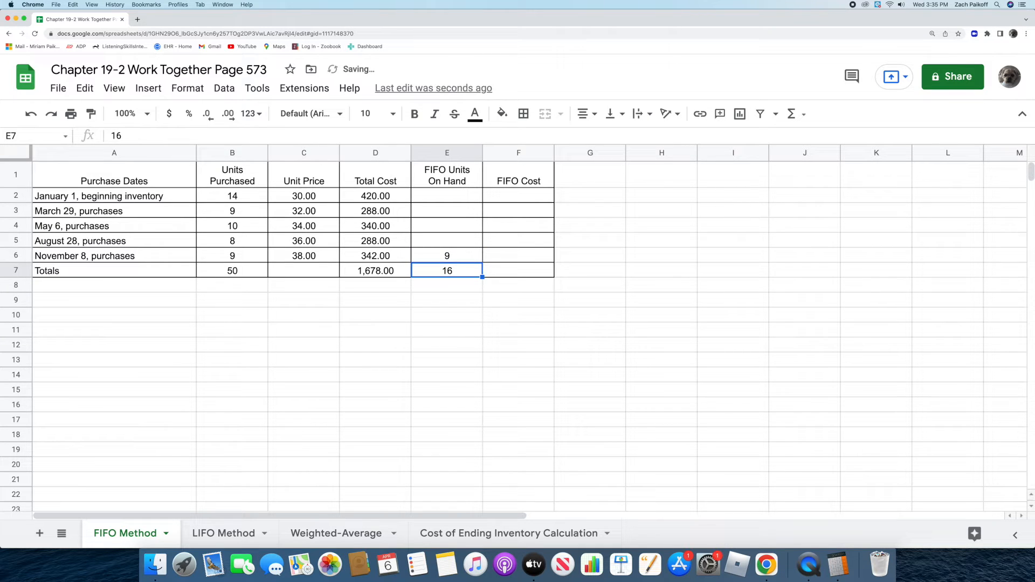
{"action": "left_click", "coordinate": [465, 244]}
{"action": "type", "text": "7"}
{"action": "key", "text": "Return"}
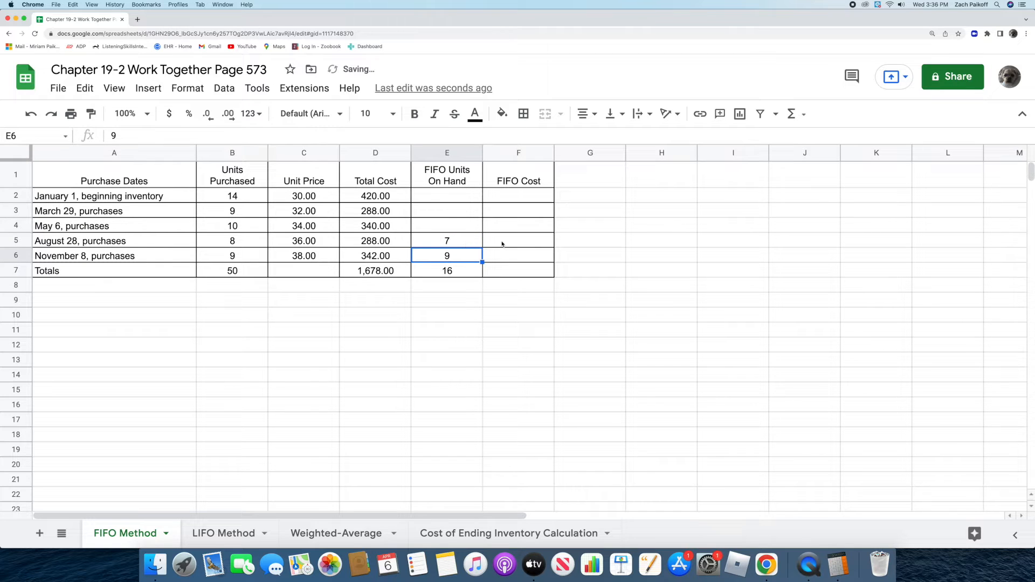
Calculate the August 28 FIFO cost in F5 as unit price times units on hand, =C5*E5.
{"action": "left_click", "coordinate": [502, 244]}
{"action": "type", "text": "="}
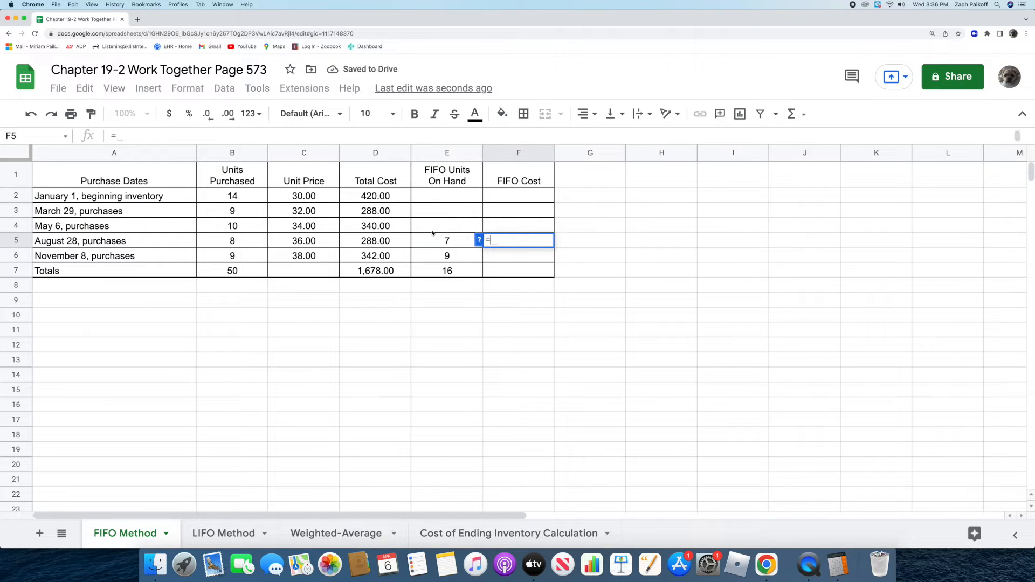
{"action": "left_click", "coordinate": [327, 243]}
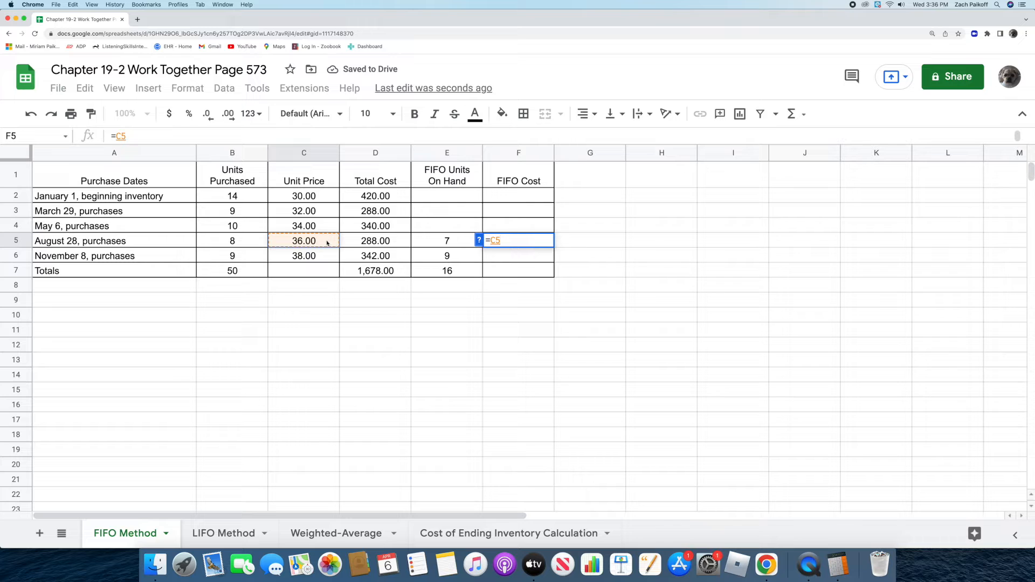
{"action": "type", "text": "*"}
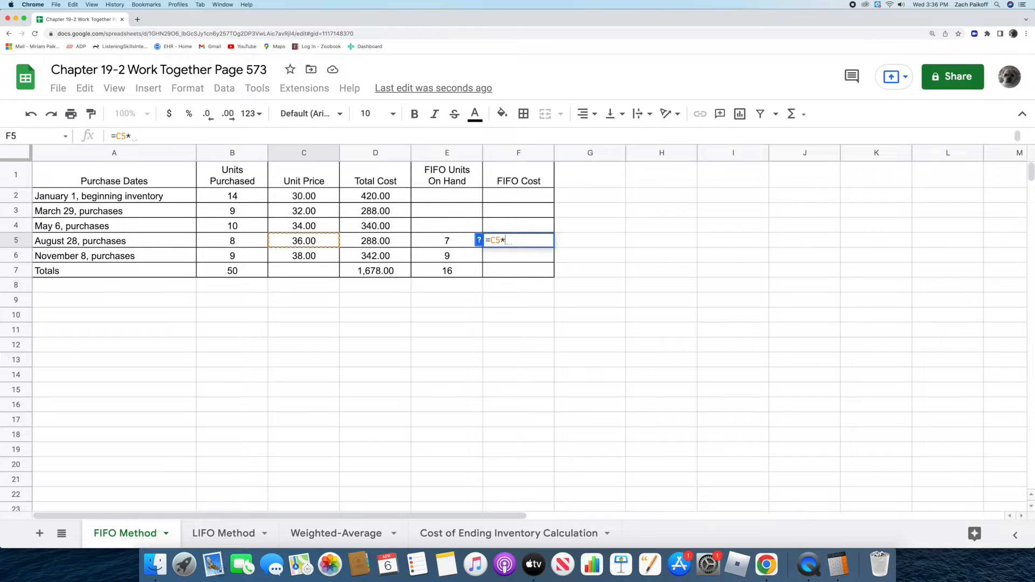
{"action": "left_click", "coordinate": [419, 242]}
{"action": "key", "text": "Return"}
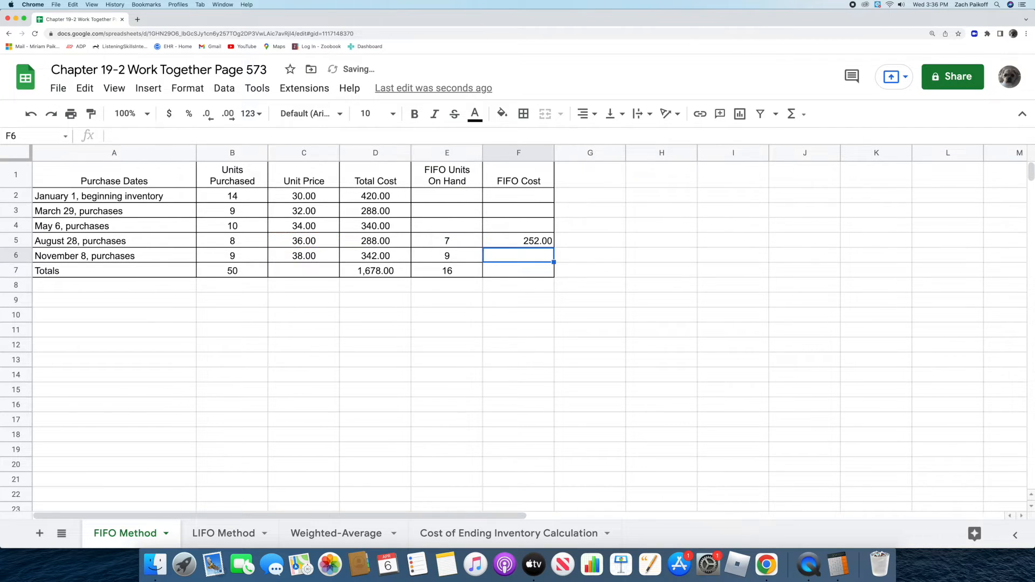
Calculate the November 8 FIFO cost in F6 with the formula =C6*E6.
{"action": "double_click", "coordinate": [496, 255]}
{"action": "type", "text": "="}
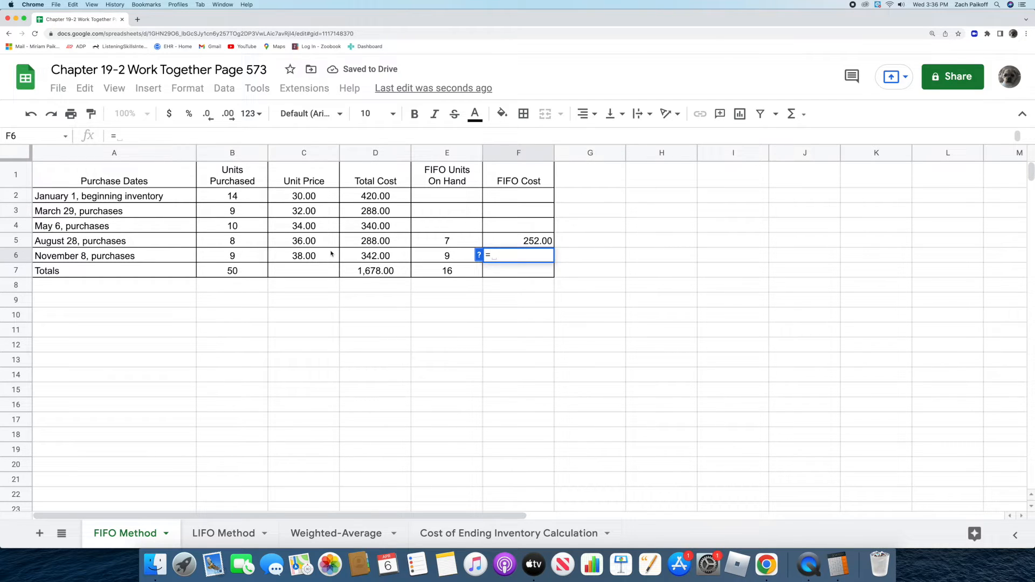
{"action": "left_click", "coordinate": [331, 254]}
{"action": "type", "text": "*"}
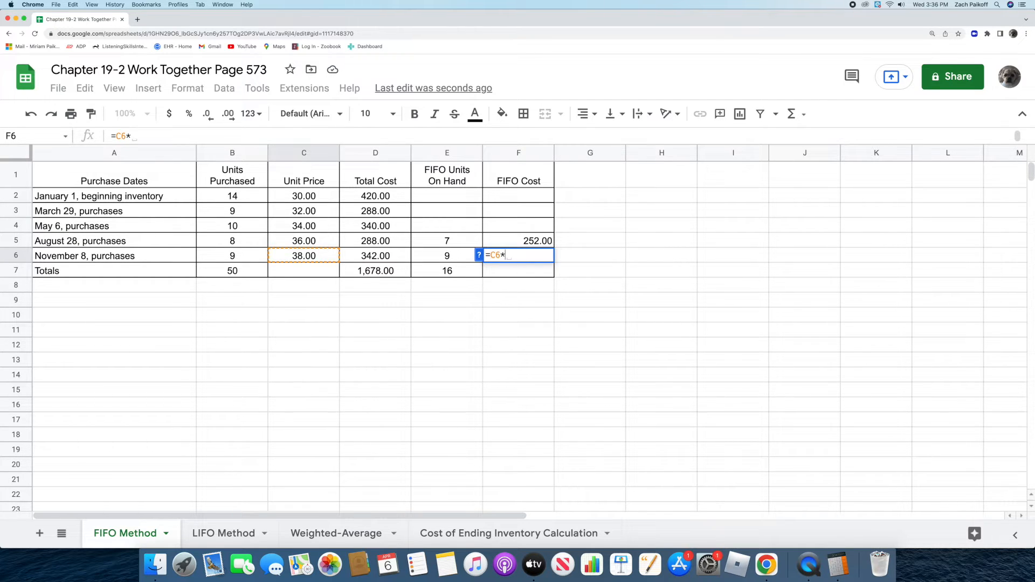
{"action": "left_click", "coordinate": [416, 255]}
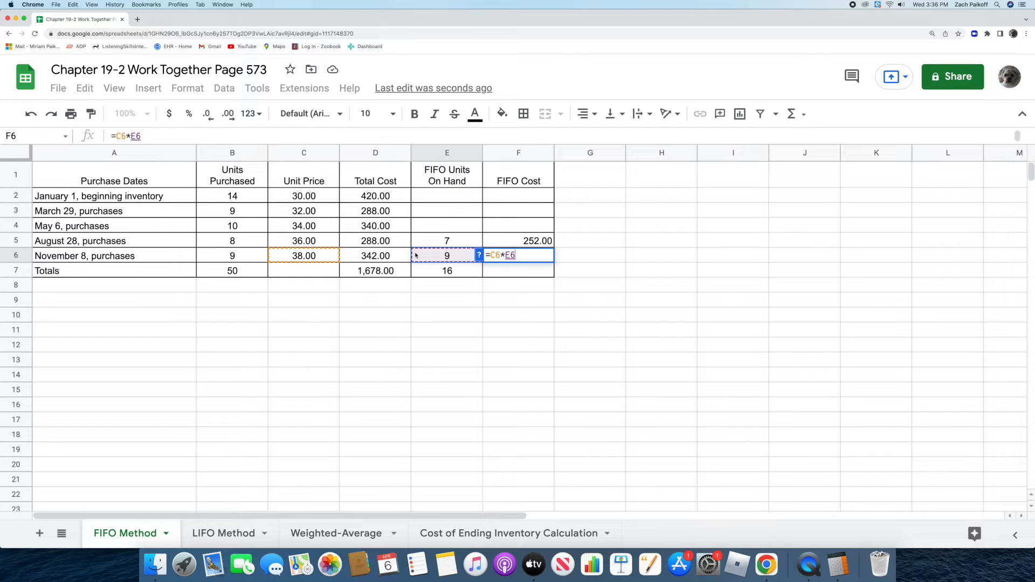
{"action": "key", "text": "Return"}
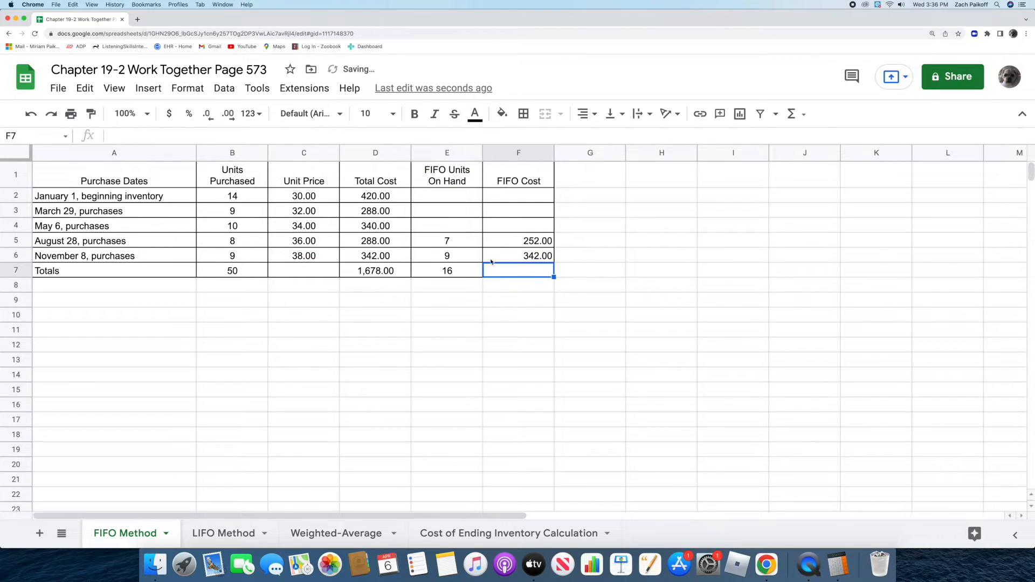
Total the FIFO cost column in F7 with a SUM of F5:F6.
{"action": "type", "text": "=sum"}
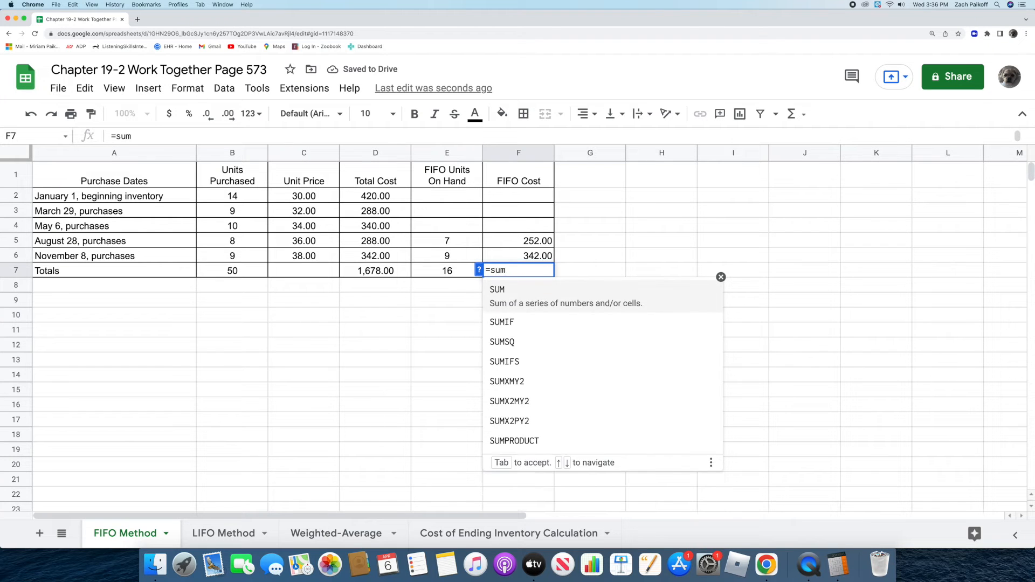
{"action": "key", "text": "Tab"}
{"action": "left_click", "coordinate": [501, 244]}
{"action": "left_click_drag", "start_coordinate": [501, 243], "coordinate": [506, 260]}
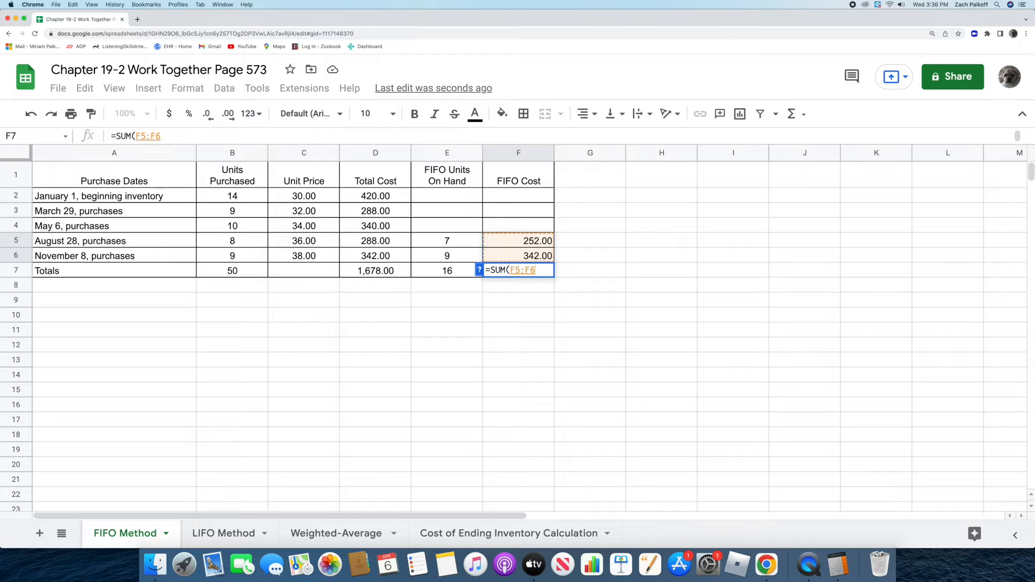
{"action": "key", "text": "Return"}
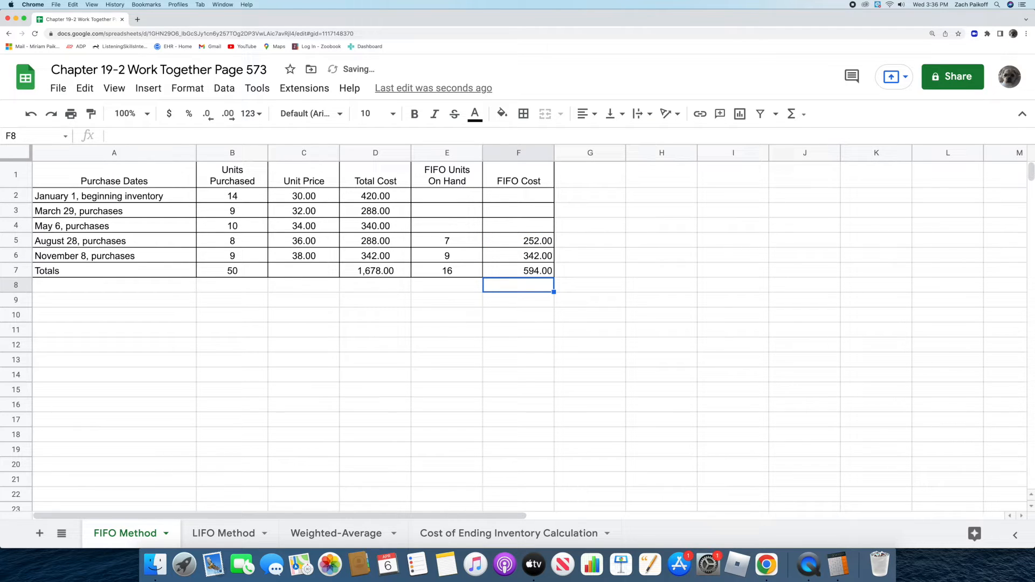
On the LIFO Method sheet, enter units on hand of 14 for the January 1 beginning inventory and 2 for March 29.
{"action": "left_click", "coordinate": [225, 535]}
{"action": "double_click", "coordinate": [458, 195]}
{"action": "type", "text": "14"}
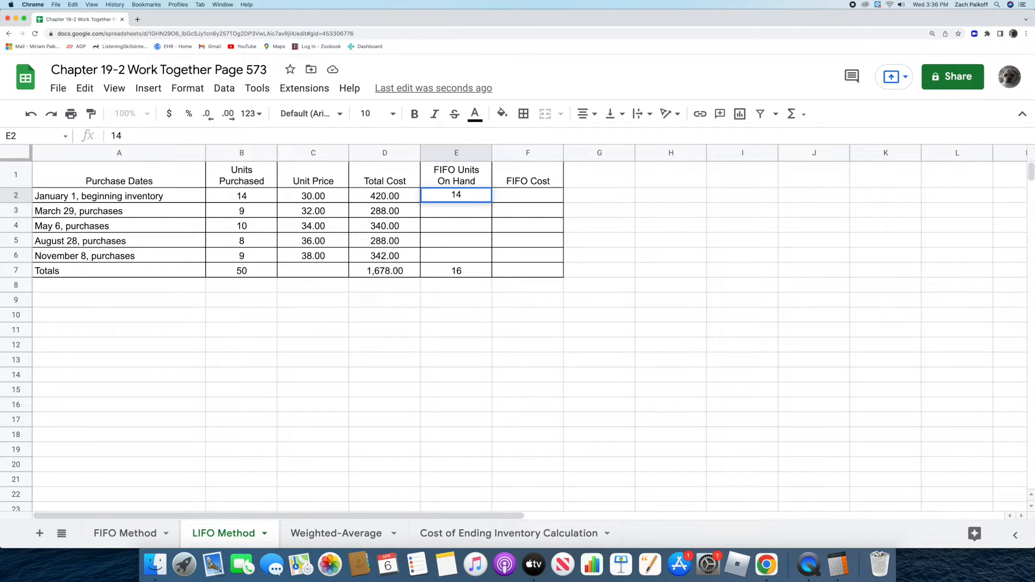
{"action": "key", "text": "Return"}
{"action": "double_click", "coordinate": [470, 210]}
{"action": "type", "text": "2"}
{"action": "key", "text": "Return"}
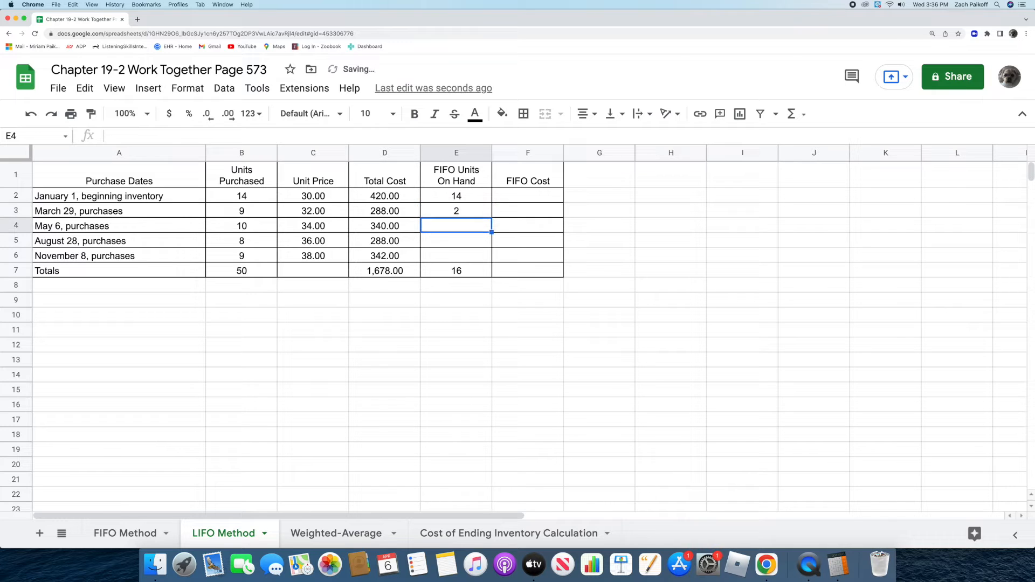
Calculate the January 1 inventory cost in F2 of the LIFO sheet with the formula =C2*E2.
{"action": "double_click", "coordinate": [513, 197]}
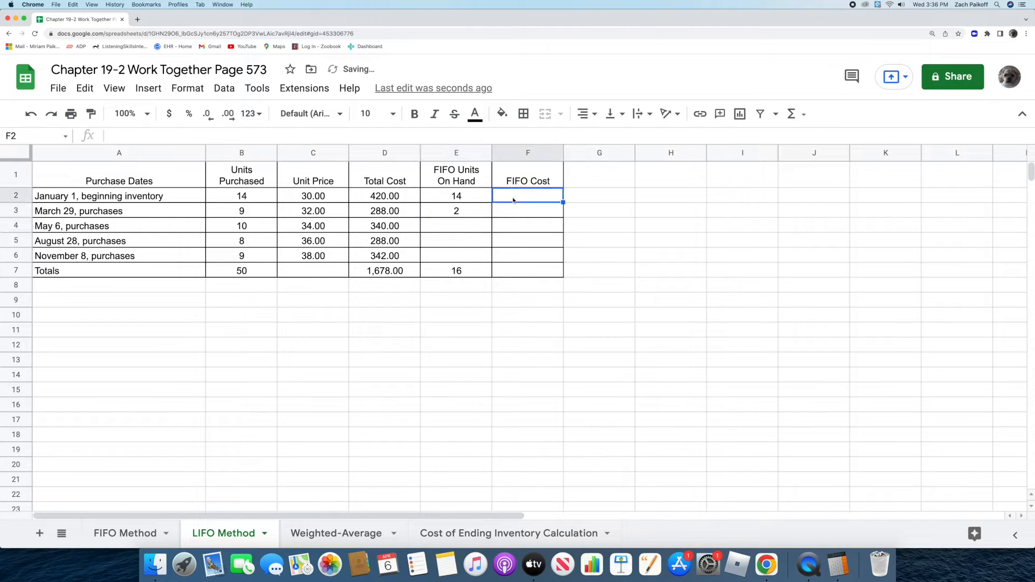
{"action": "type", "text": "="}
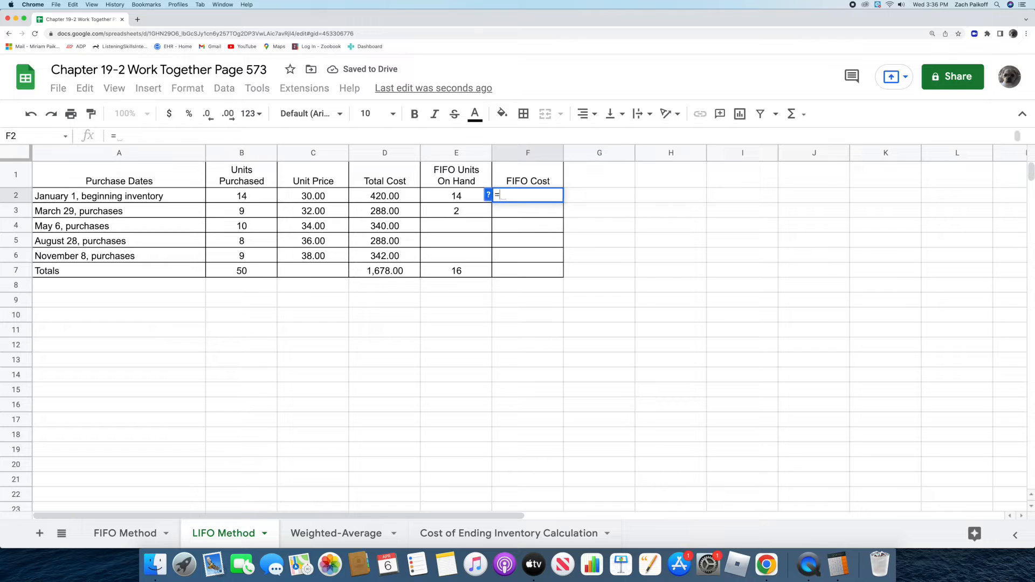
{"action": "left_click", "coordinate": [330, 195]}
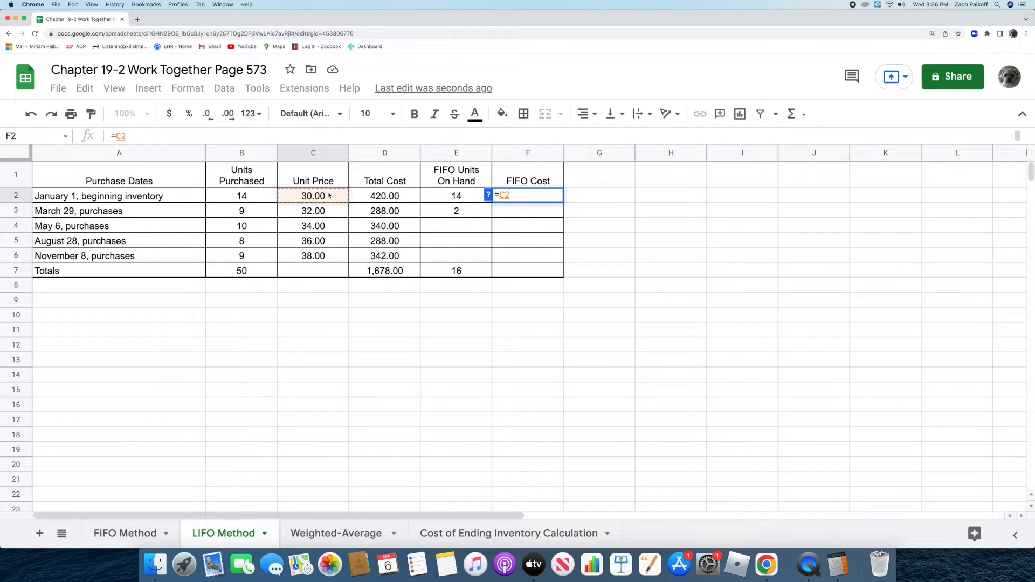
{"action": "type", "text": "*"}
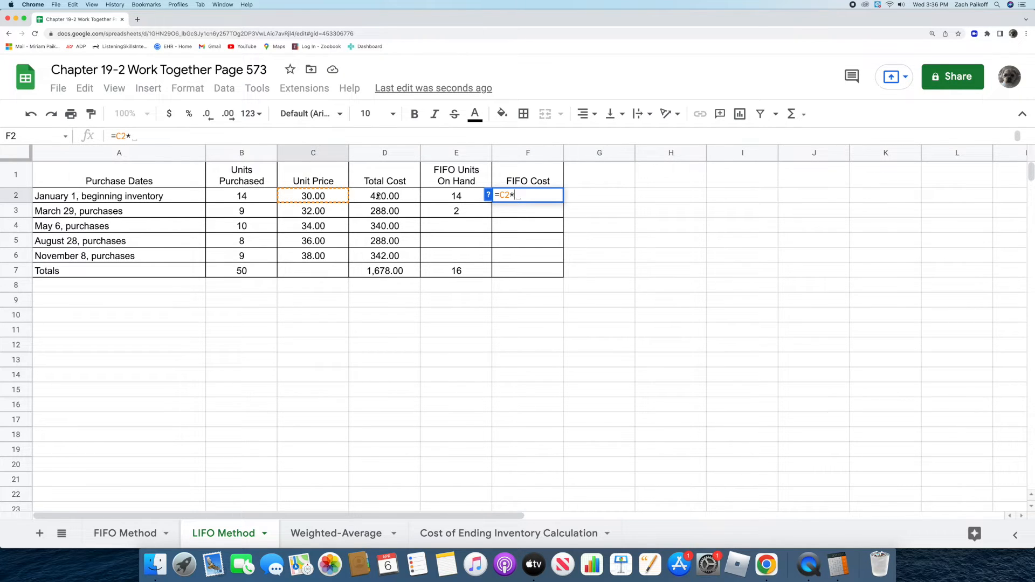
{"action": "left_click", "coordinate": [428, 196]}
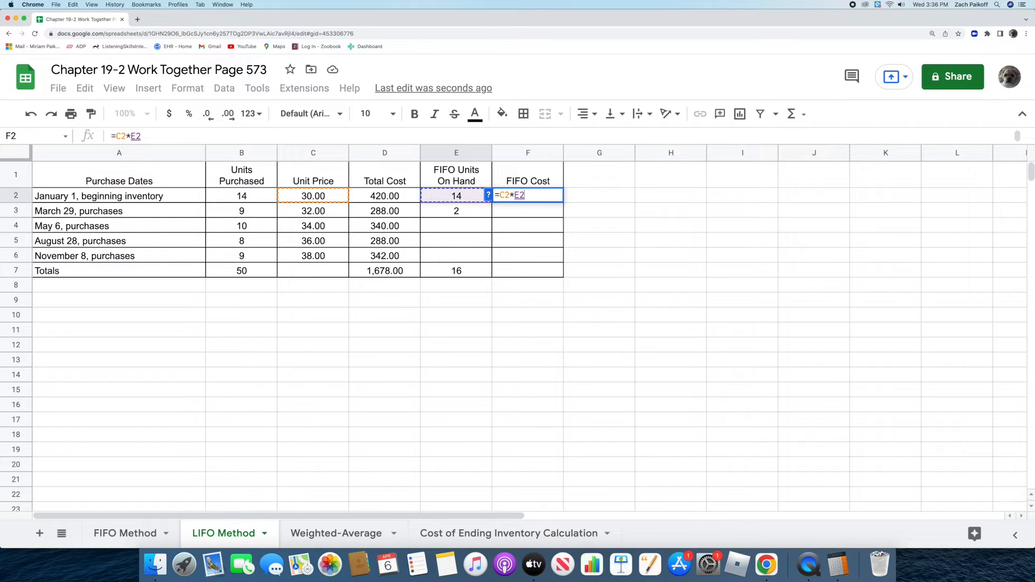
{"action": "key", "text": "Return"}
Calculate the March 29 cost in F3 as unit price times units on hand, =C3*E3.
{"action": "double_click", "coordinate": [516, 210]}
{"action": "type", "text": "="}
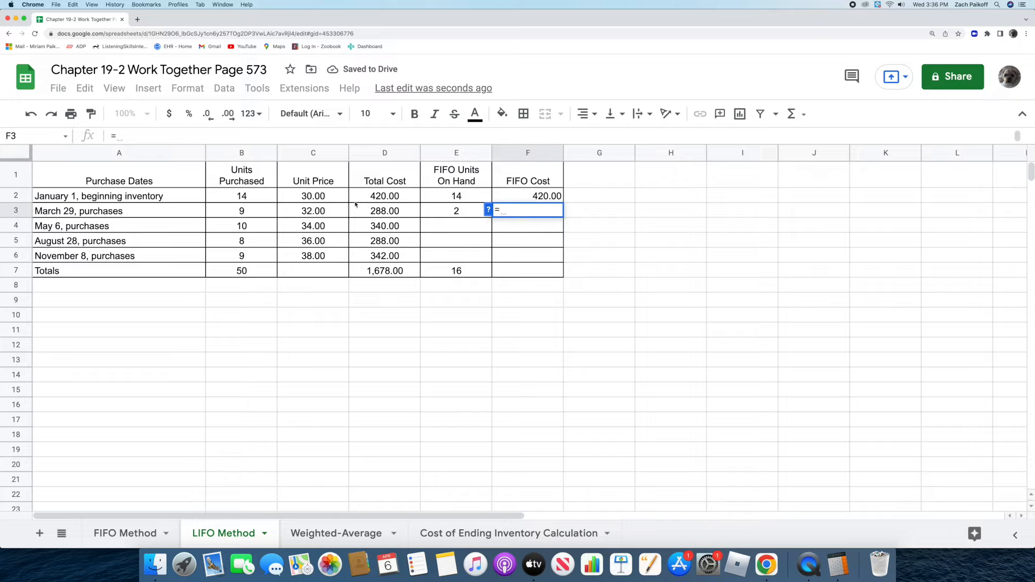
{"action": "left_click", "coordinate": [334, 215]}
{"action": "type", "text": "*"}
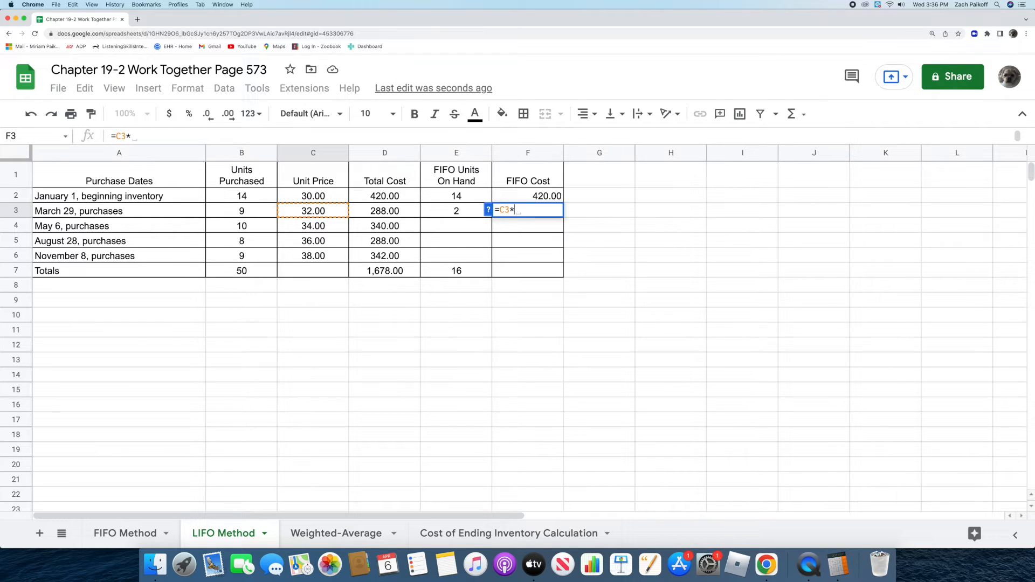
{"action": "left_click", "coordinate": [430, 212]}
{"action": "key", "text": "Return"}
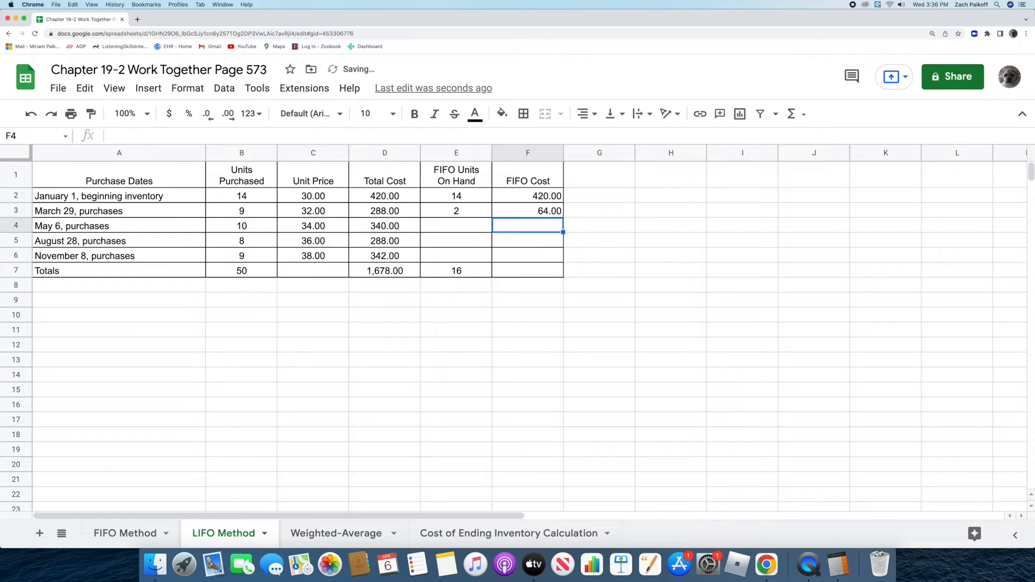
Total the LIFO sheet's cost column in F7 with a SUM of F2:F3.
{"action": "left_click", "coordinate": [507, 270]}
{"action": "type", "text": "=sum"}
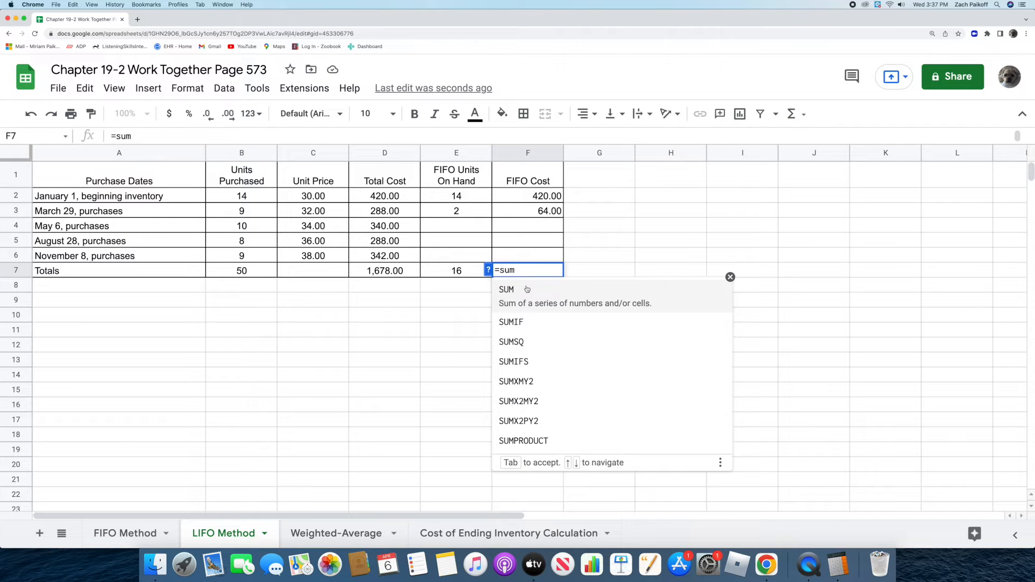
{"action": "key", "text": "Tab"}
{"action": "left_click", "coordinate": [508, 195]}
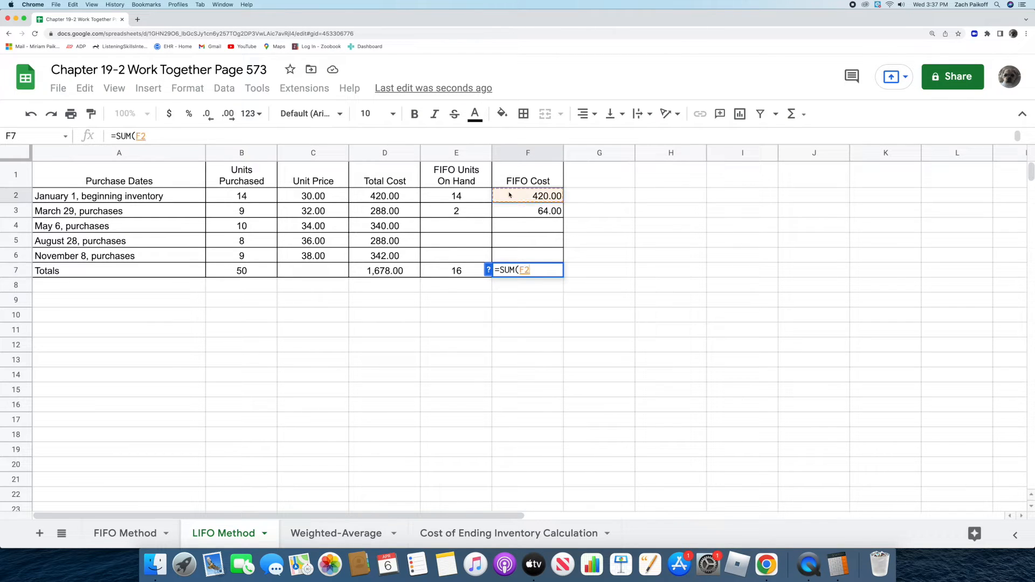
{"action": "left_click_drag", "start_coordinate": [510, 195], "coordinate": [512, 211]}
{"action": "key", "text": "Return"}
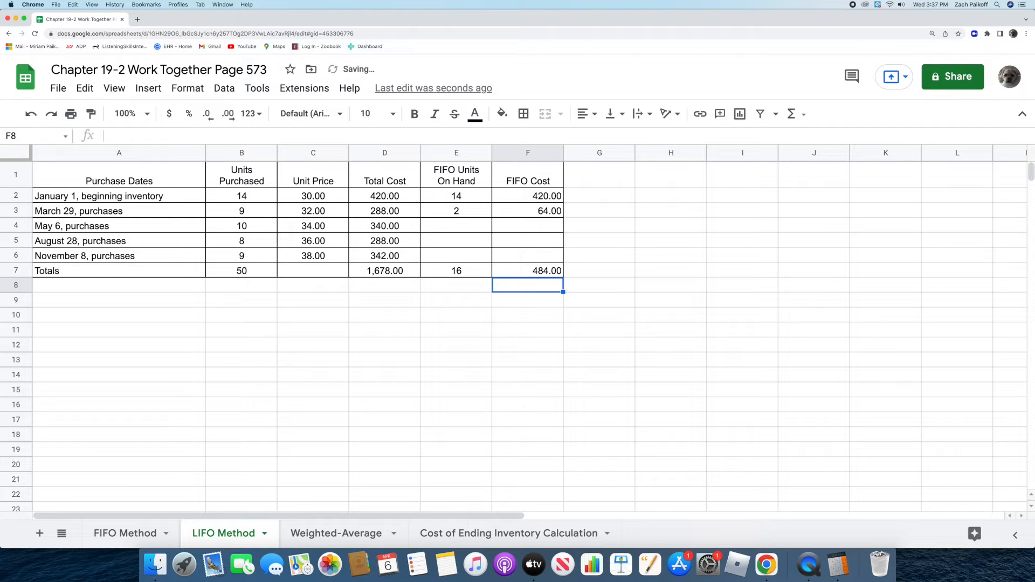
On the Weighted-Average sheet, calculate the January 1 total cost in D3 as units times unit price, =B3*C3.
{"action": "left_click", "coordinate": [286, 538]}
{"action": "double_click", "coordinate": [383, 196]}
{"action": "type", "text": "="}
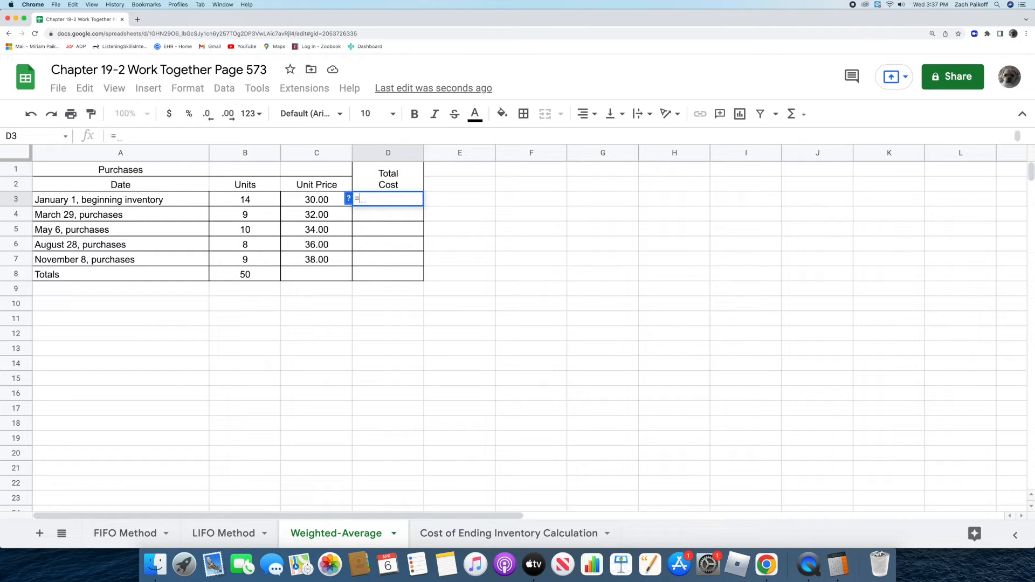
{"action": "left_click", "coordinate": [263, 199]}
{"action": "type", "text": "*"}
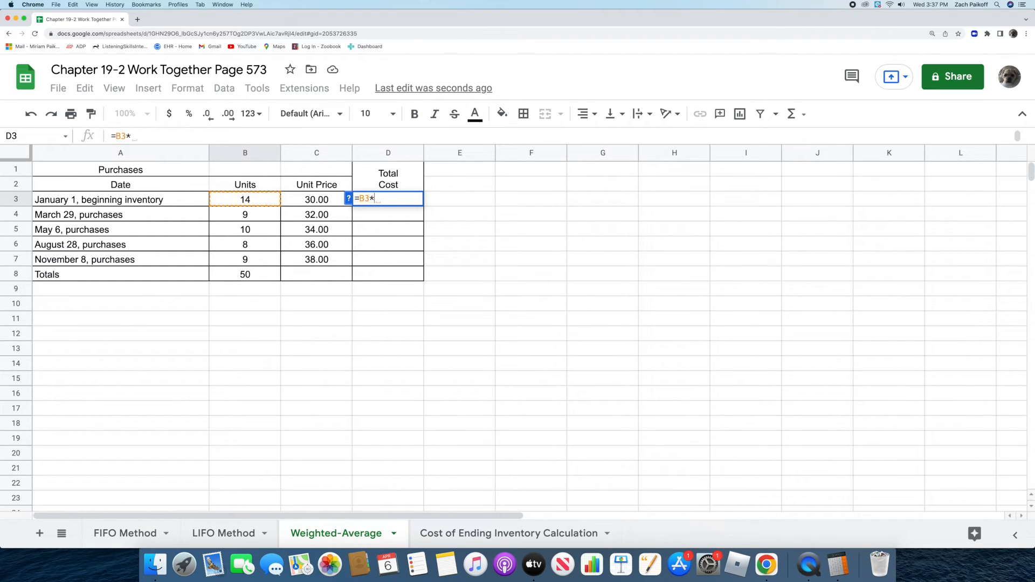
{"action": "left_click", "coordinate": [289, 199]}
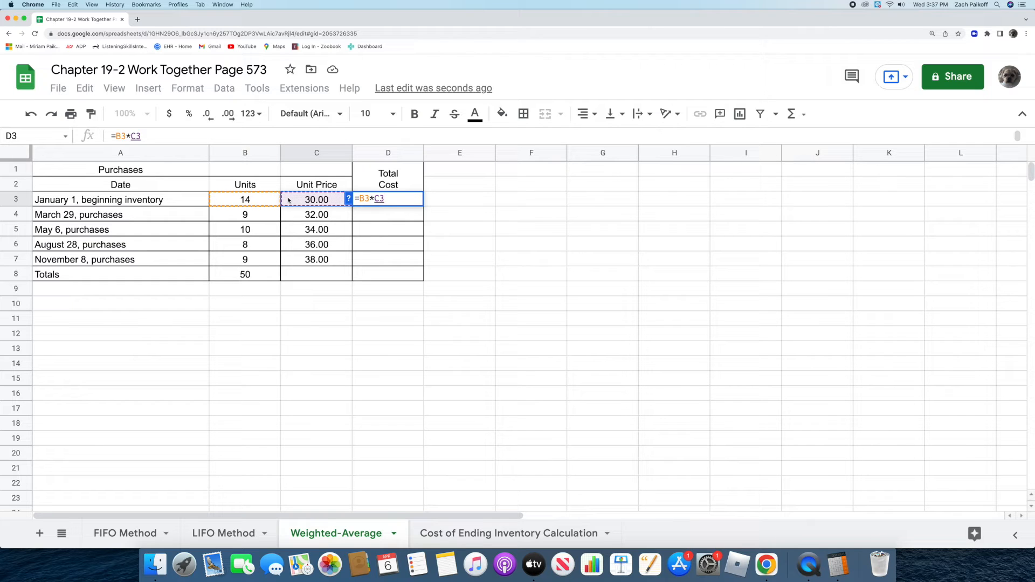
{"action": "key", "text": "Return"}
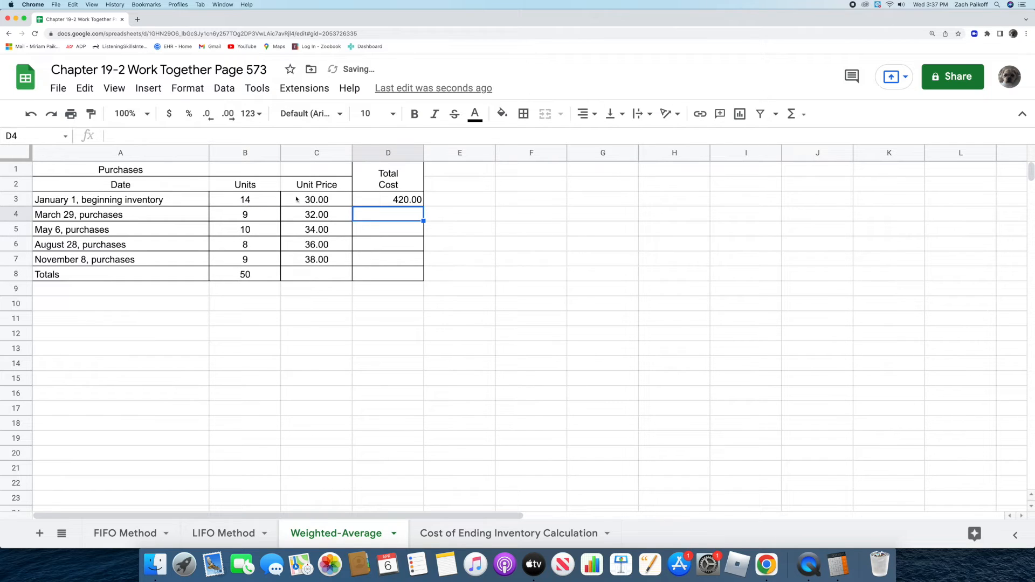
Calculate the March 29 total cost in D4 as units times unit price, =B4*C4.
{"action": "double_click", "coordinate": [367, 213]}
{"action": "type", "text": "="}
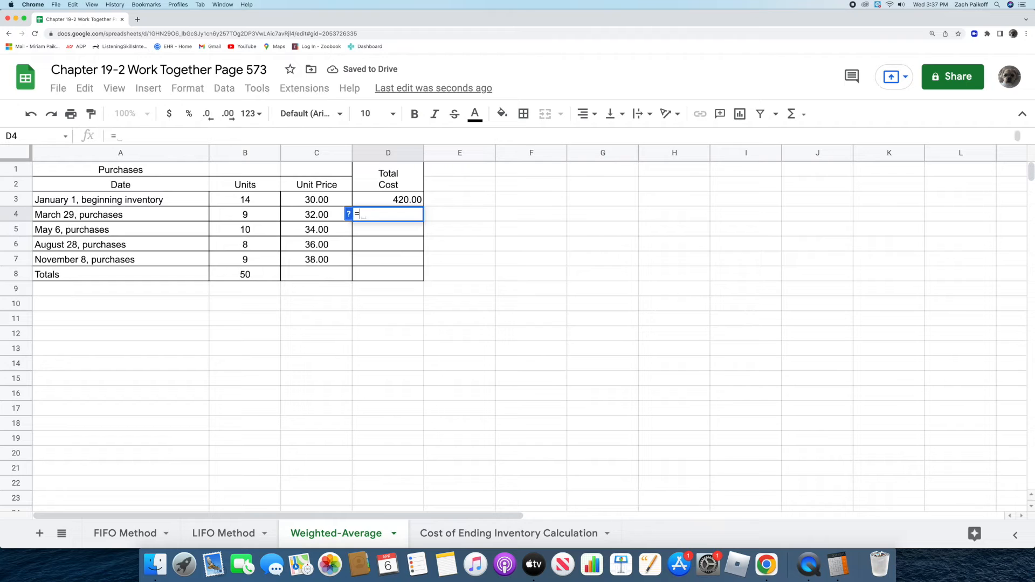
{"action": "left_click", "coordinate": [271, 212]}
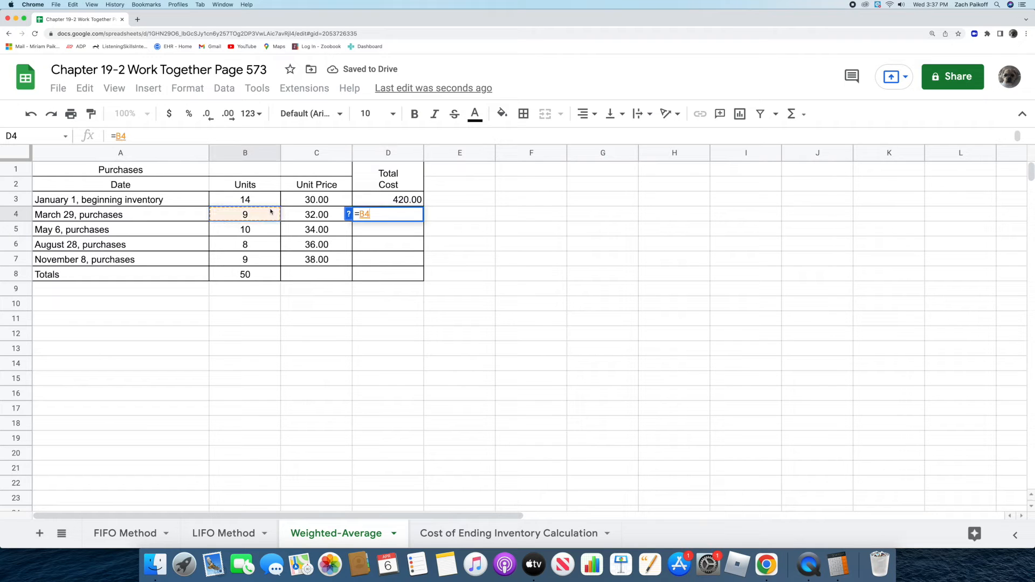
{"action": "type", "text": "*"}
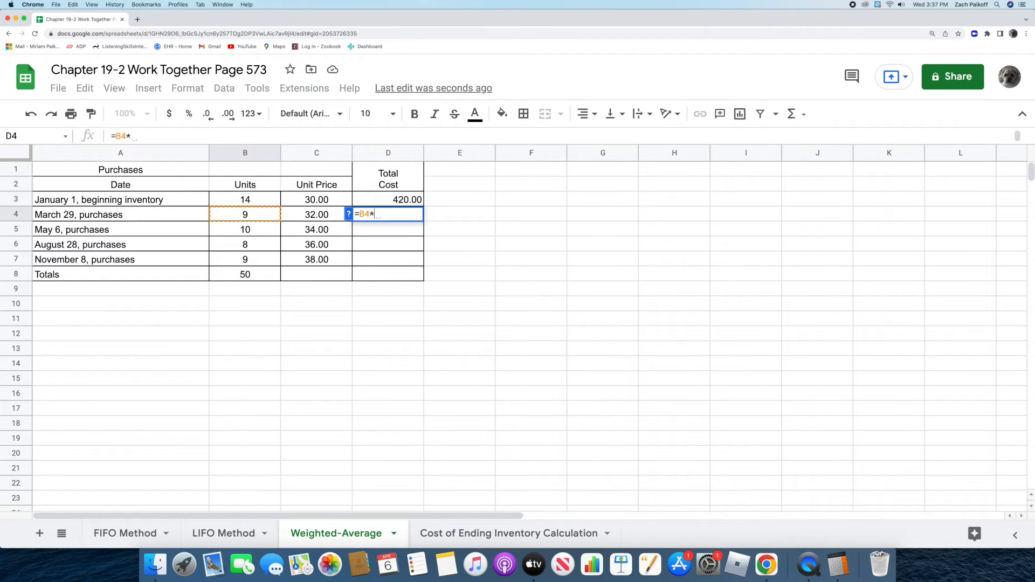
{"action": "left_click", "coordinate": [292, 212]}
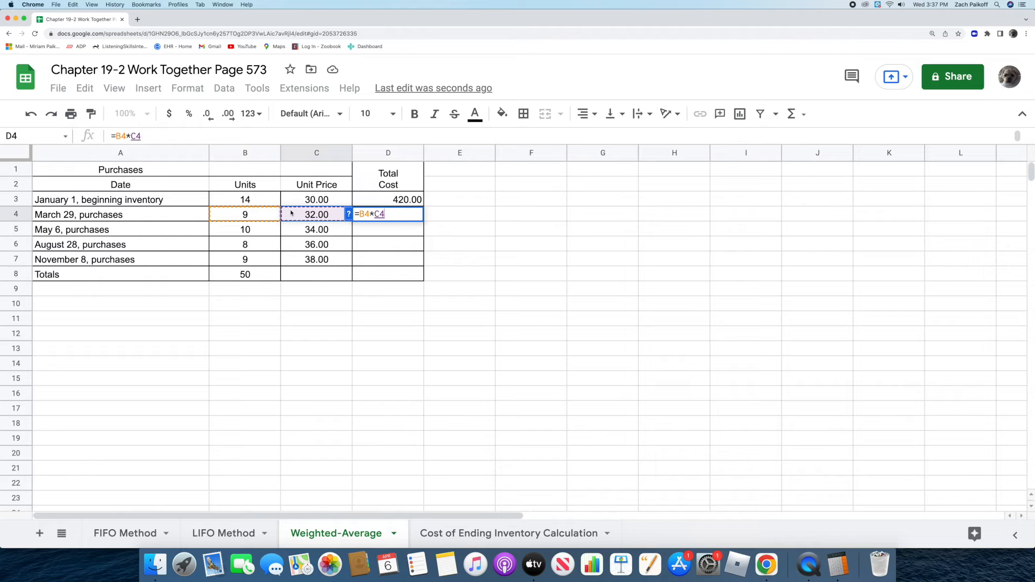
{"action": "key", "text": "Return"}
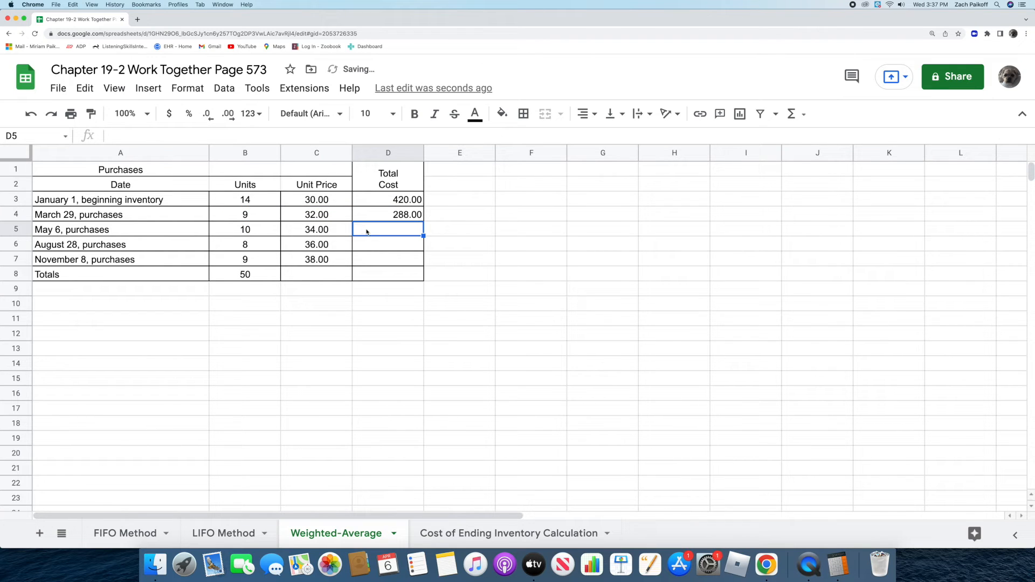
Calculate the May 6 total cost in D5 with the formula =B5*C5.
{"action": "type", "text": "="}
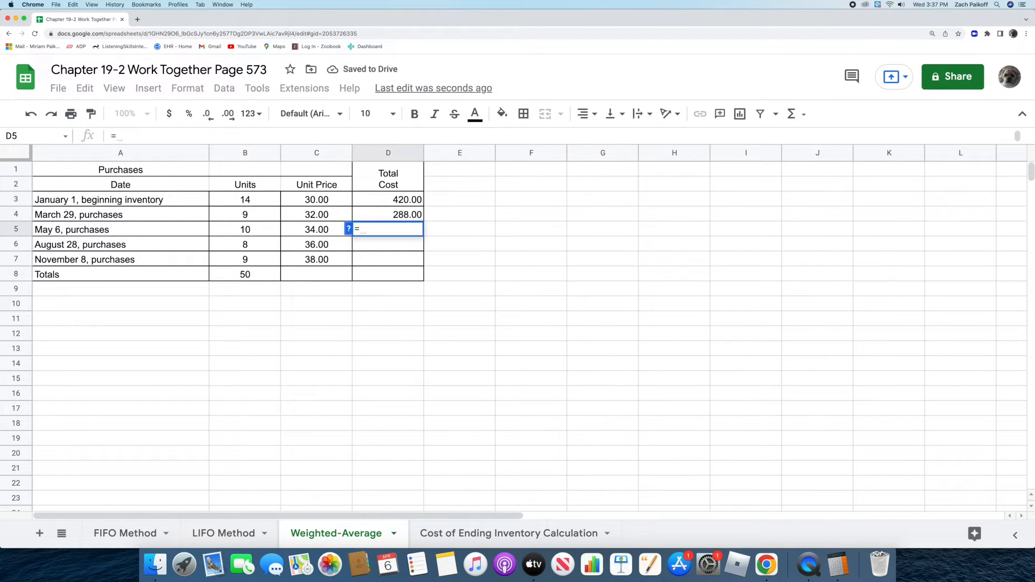
{"action": "left_click", "coordinate": [264, 232]}
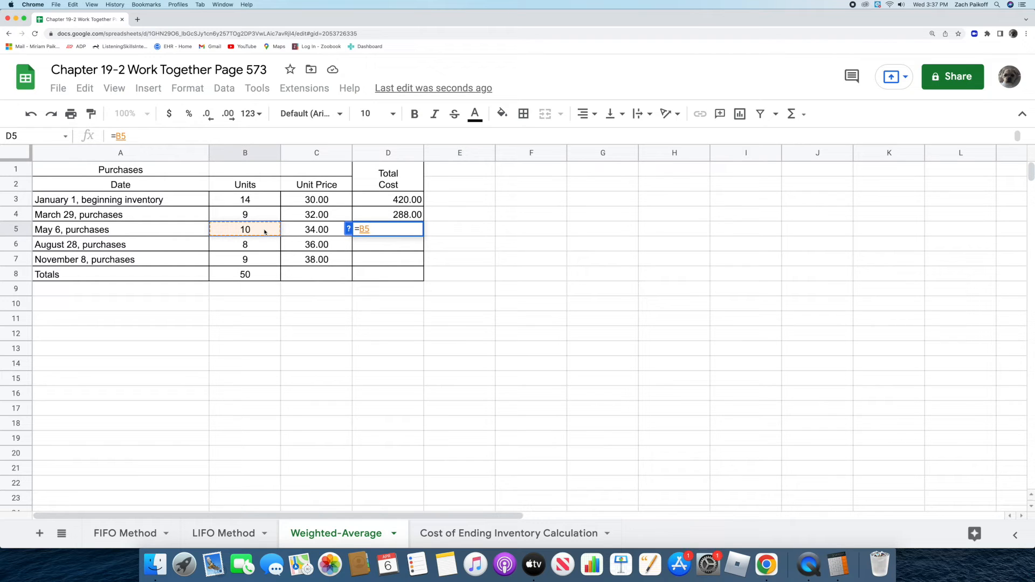
{"action": "type", "text": "*"}
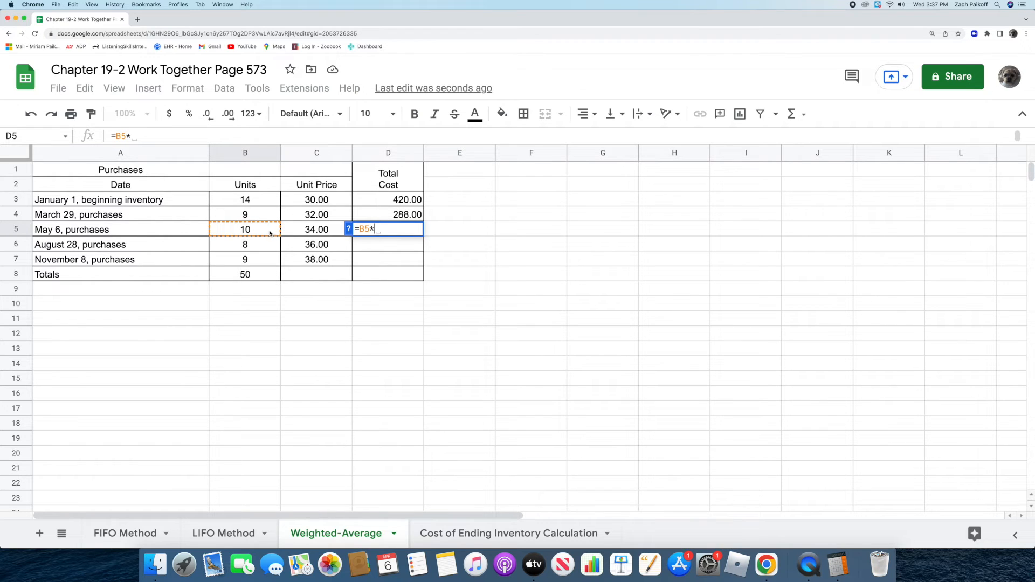
{"action": "left_click", "coordinate": [285, 233]}
{"action": "key", "text": "Return"}
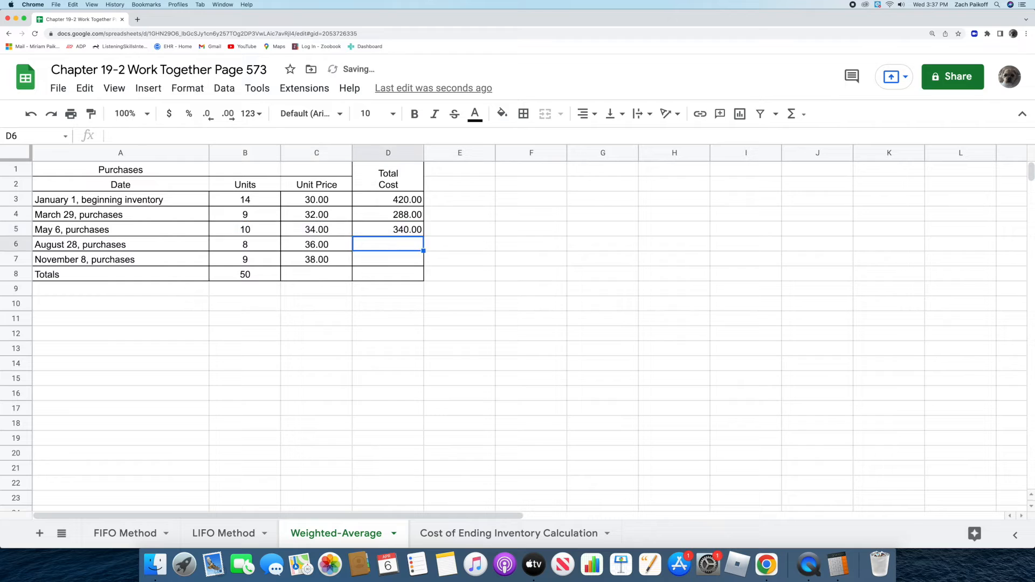
Calculate the August 28 total cost in D6 by multiplying its units by its unit price, =B6*C6.
{"action": "double_click", "coordinate": [370, 244]}
{"action": "type", "text": "="}
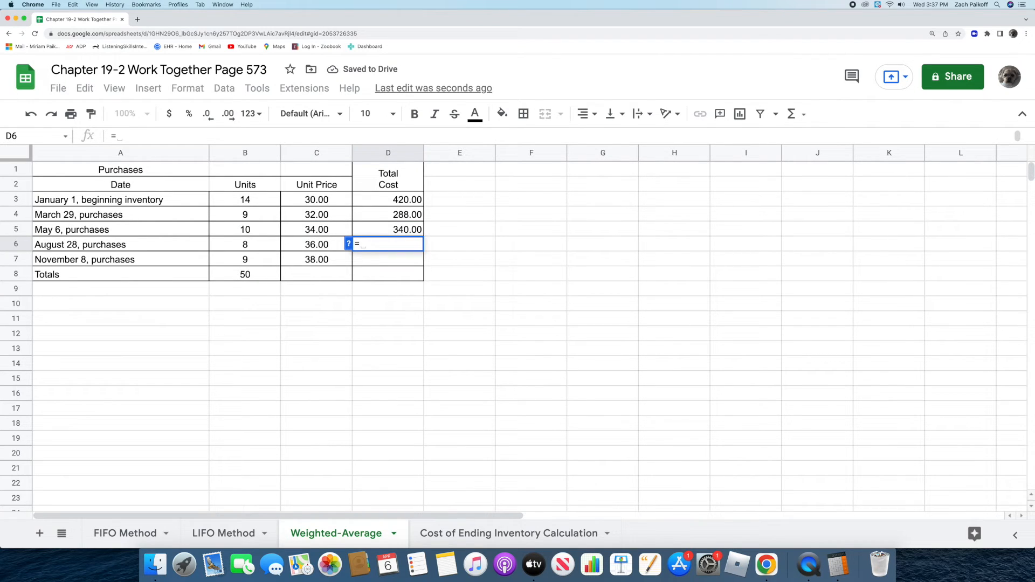
{"action": "left_click", "coordinate": [275, 246]}
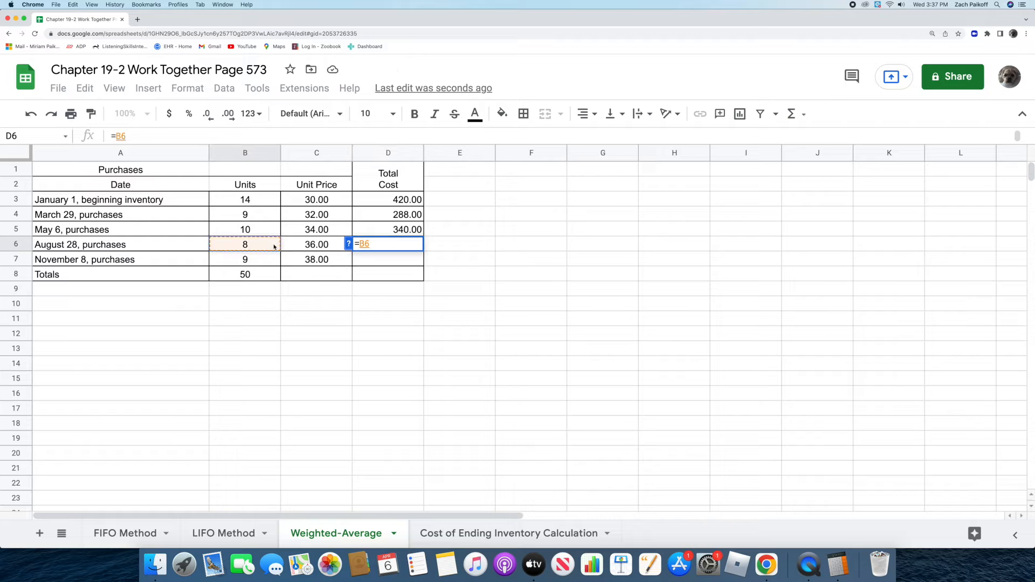
{"action": "type", "text": "*"}
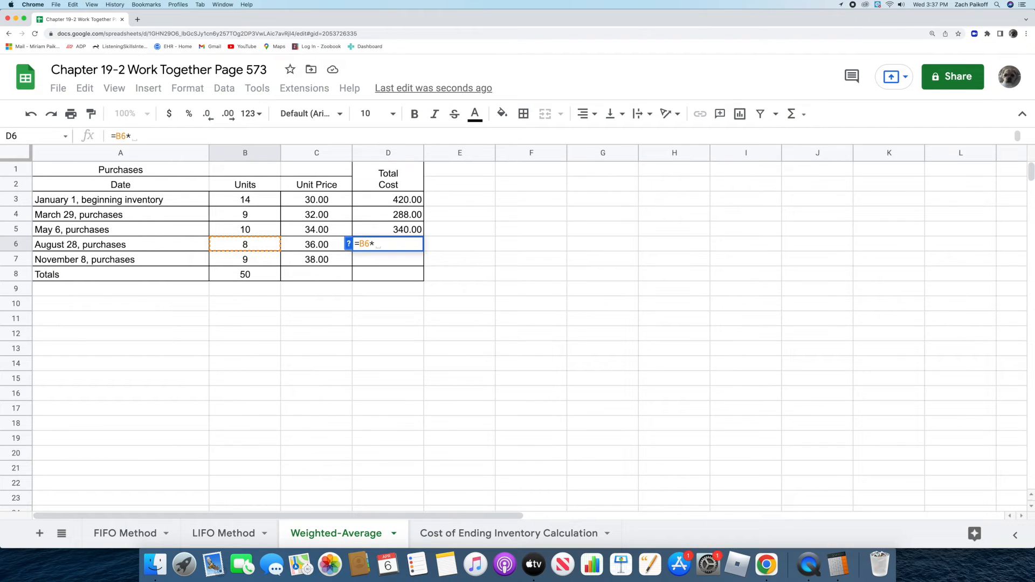
{"action": "left_click", "coordinate": [290, 247]}
{"action": "key", "text": "Return"}
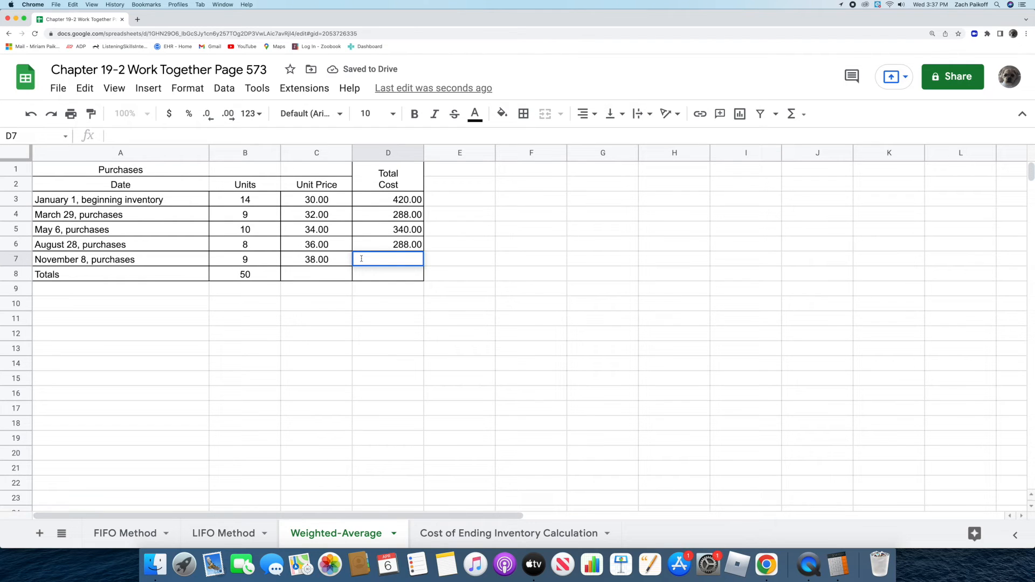
Calculate the November 8 total cost in D7 with the formula =B7*C7.
{"action": "type", "text": "="}
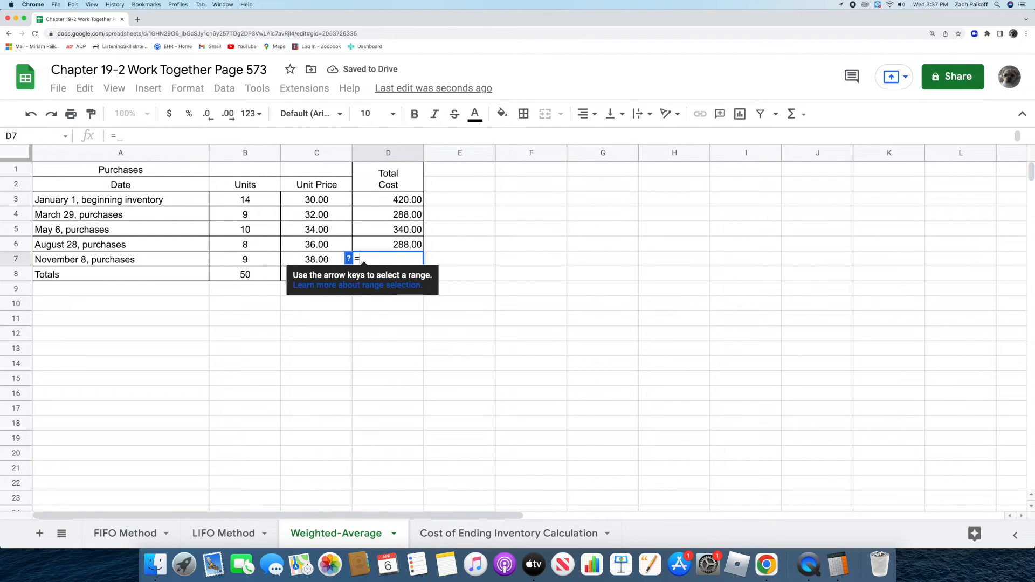
{"action": "left_click", "coordinate": [259, 264]}
{"action": "type", "text": "*"}
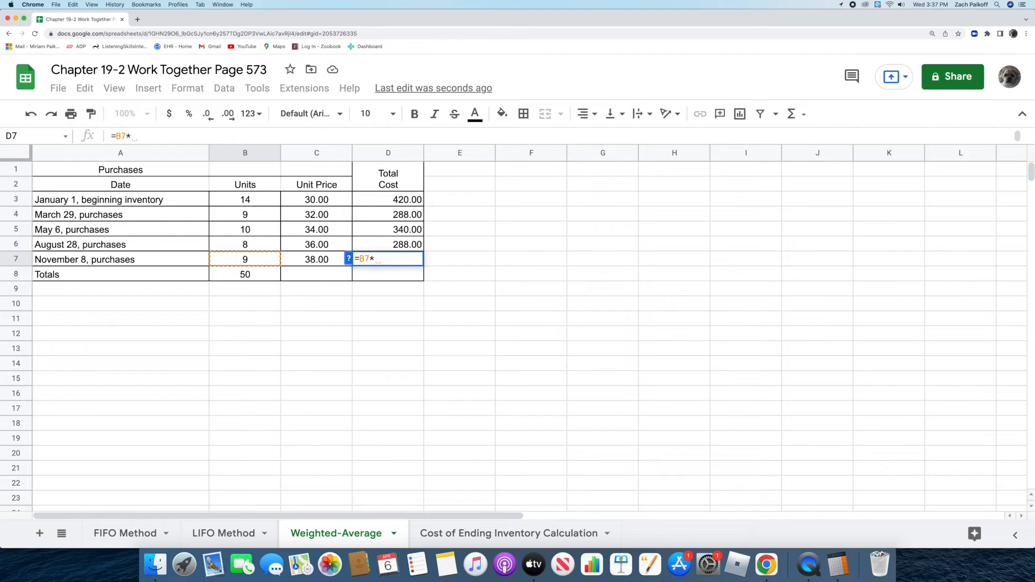
{"action": "left_click", "coordinate": [291, 259]}
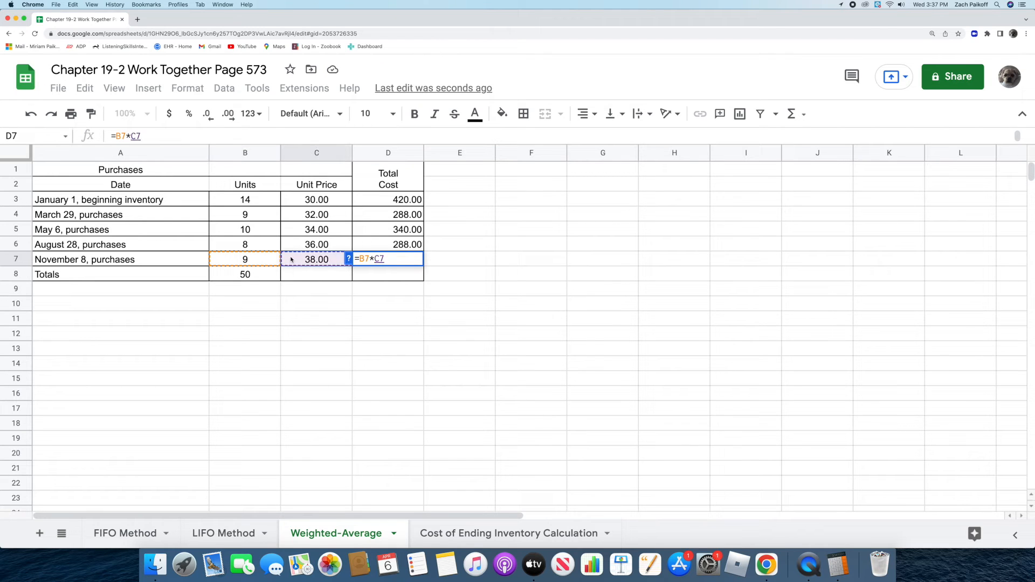
{"action": "key", "text": "Return"}
Total the Weighted-Average sheet's cost column in D8 with a SUM of D3:D7.
{"action": "double_click", "coordinate": [369, 273]}
{"action": "type", "text": "="}
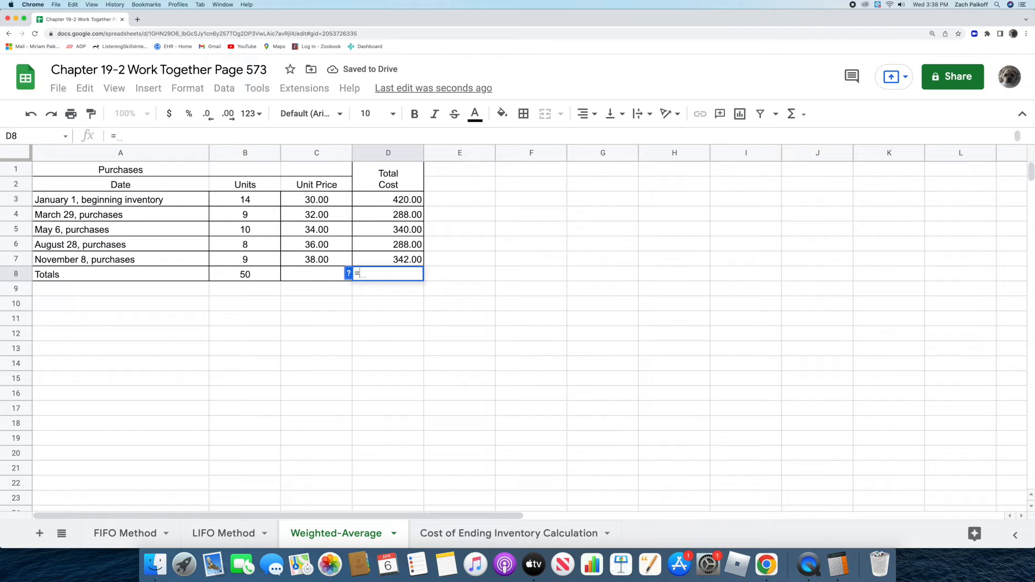
{"action": "type", "text": "sum"}
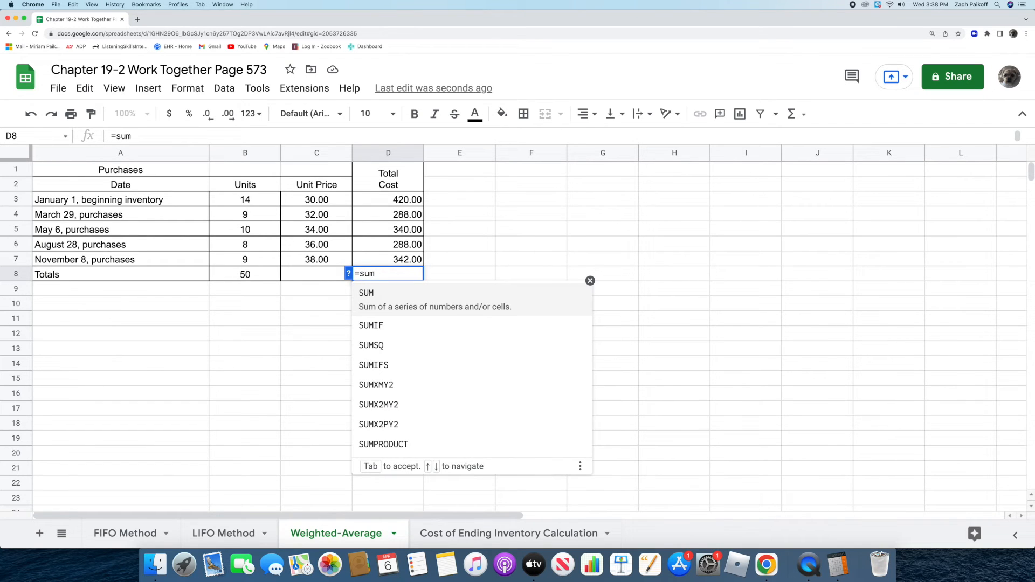
{"action": "left_click", "coordinate": [376, 294]}
{"action": "left_click_drag", "start_coordinate": [376, 198], "coordinate": [367, 258]}
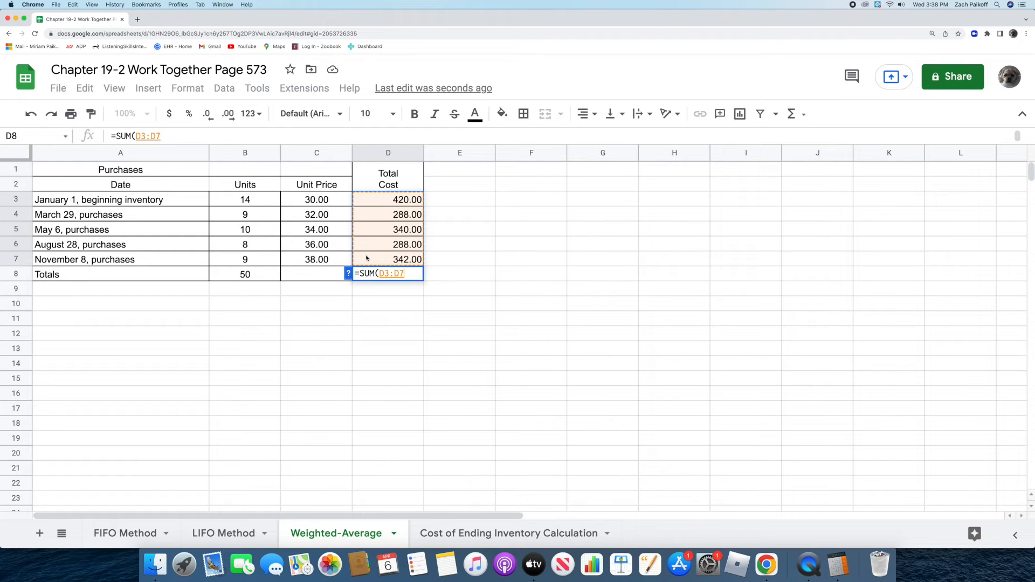
{"action": "key", "text": "Return"}
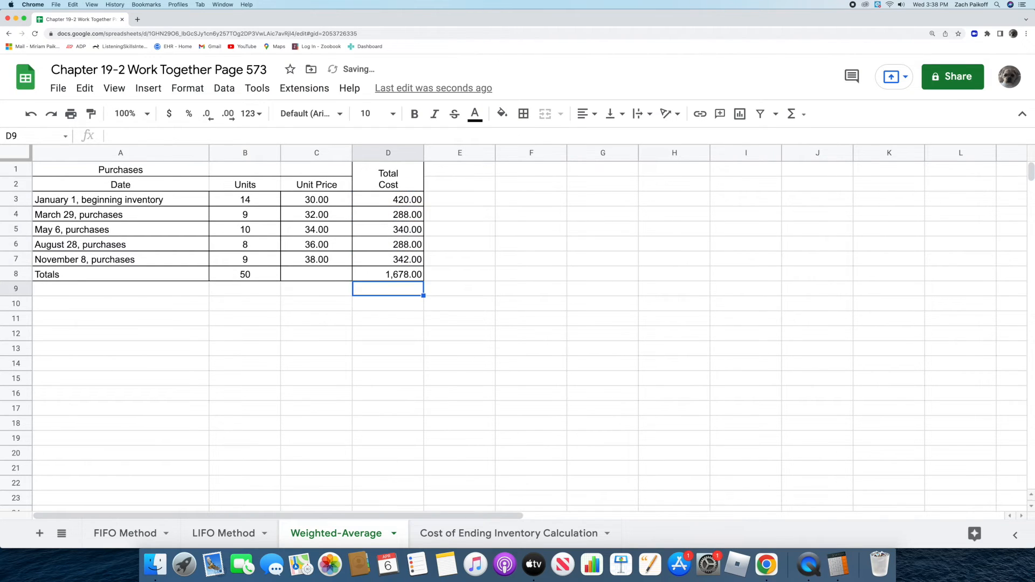
On the Cost of Ending Inventory Calculation sheet, enter 1678 as the total cost in A2 and 50 as the total units in C2.
{"action": "left_click", "coordinate": [431, 534]}
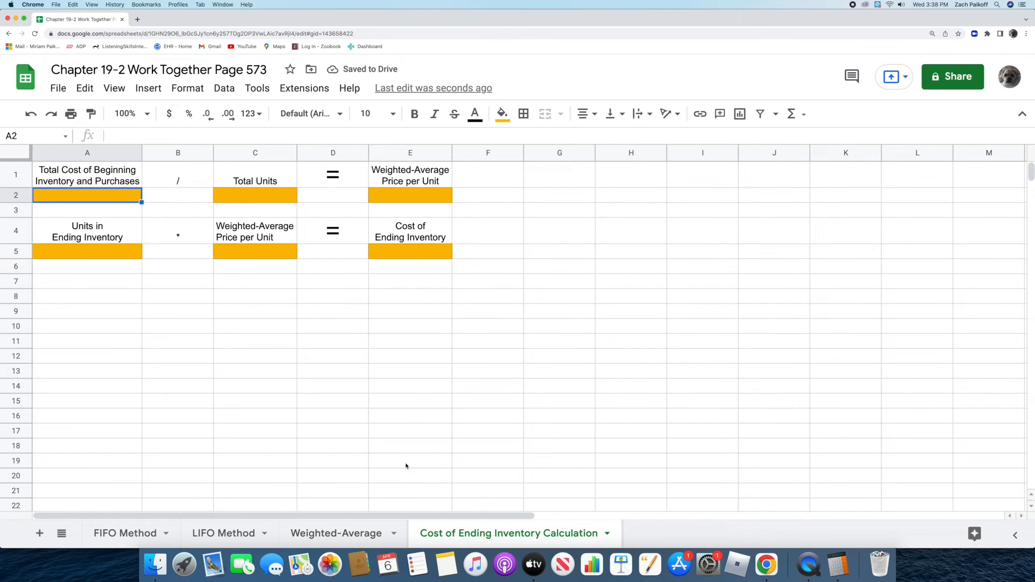
{"action": "double_click", "coordinate": [119, 195]}
{"action": "type", "text": "1678"}
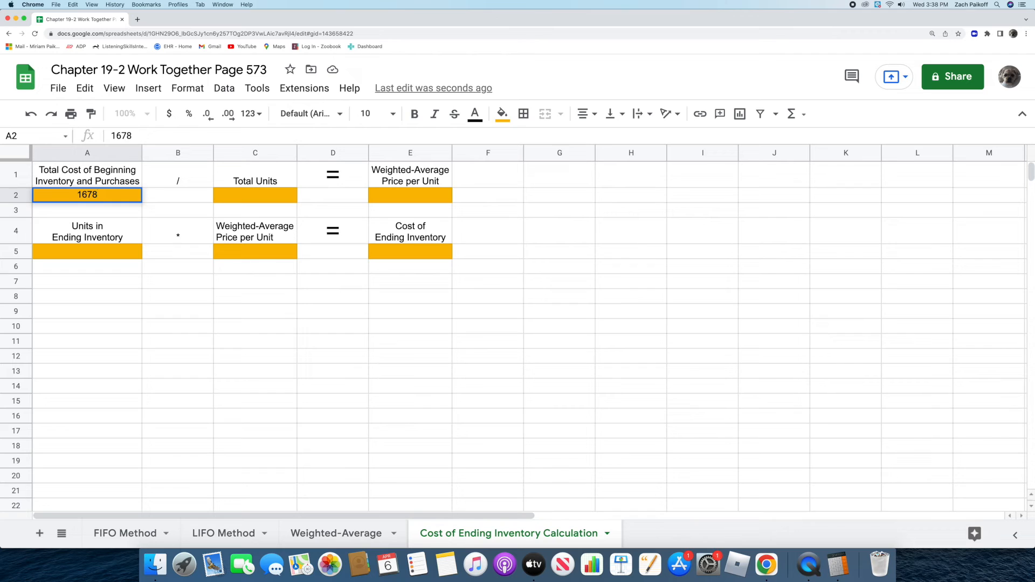
{"action": "key", "text": "Return"}
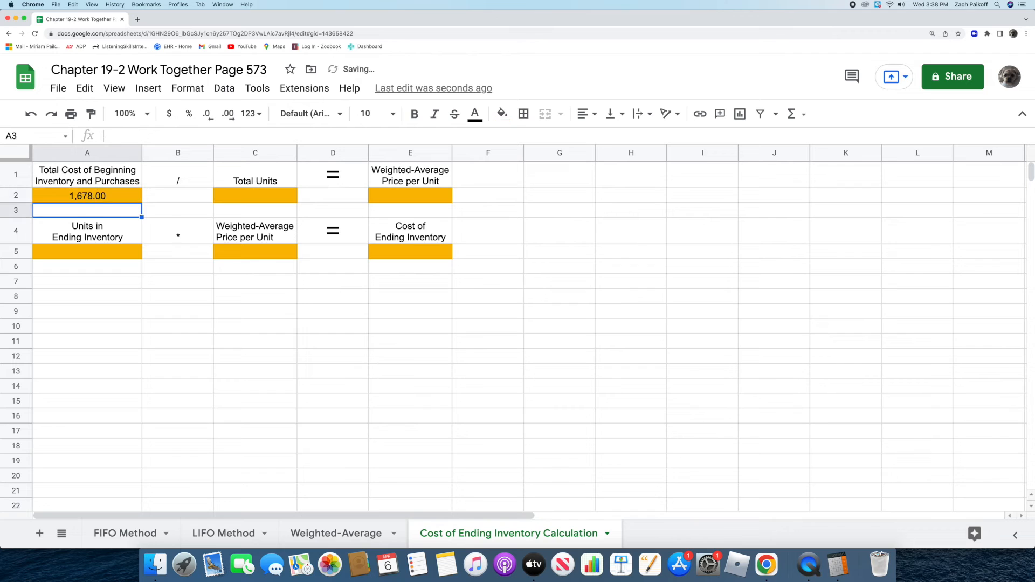
{"action": "left_click", "coordinate": [251, 196]}
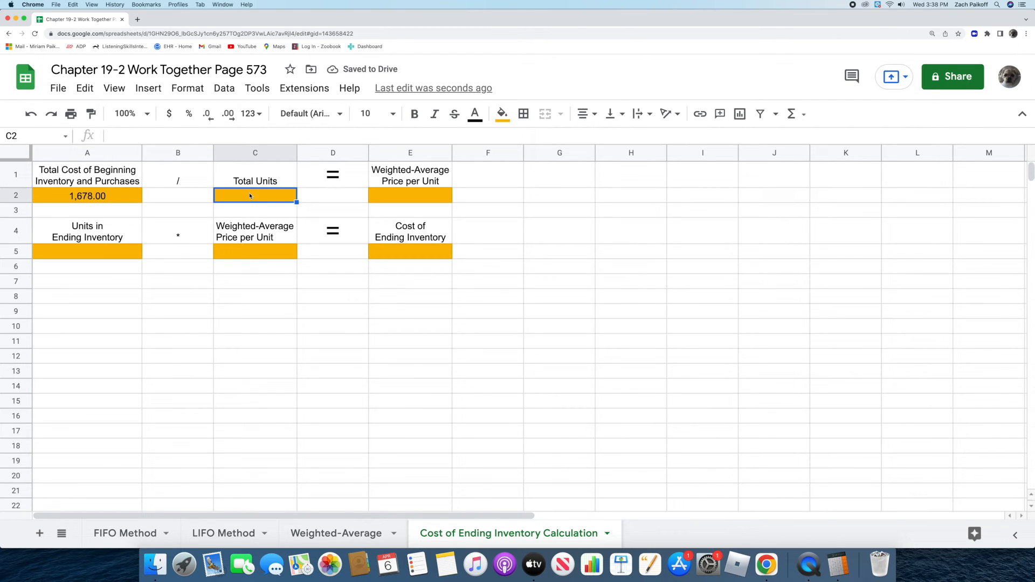
{"action": "type", "text": "50"}
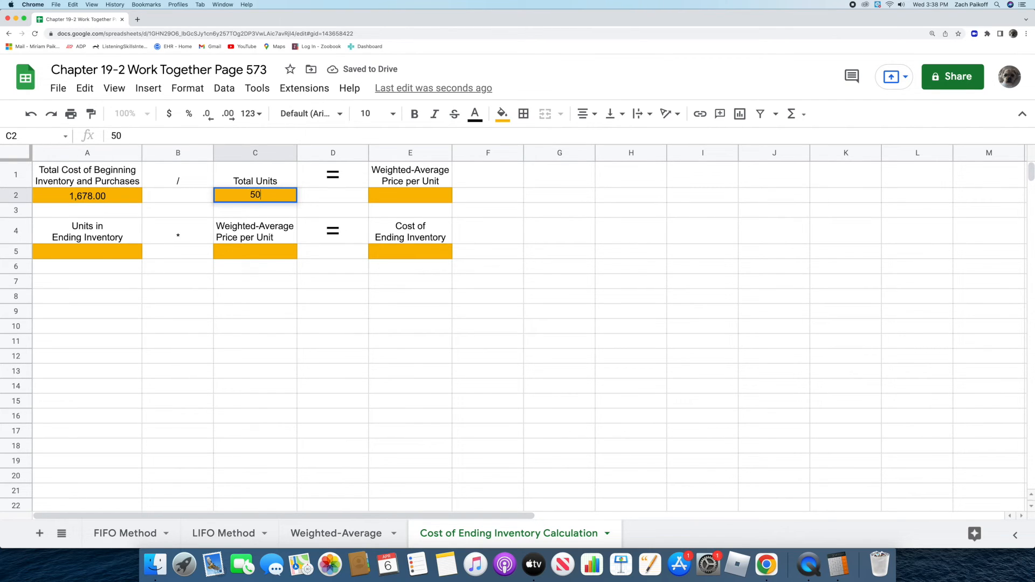
{"action": "key", "text": "Return"}
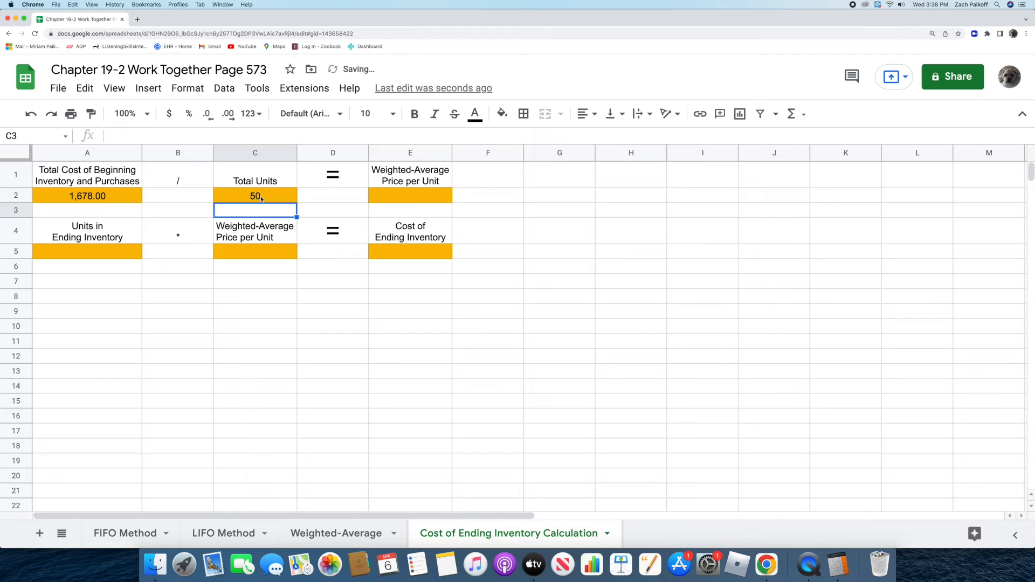
Switch to the Calculator, divide 1678 by 50, and return to the spreadsheet.
{"action": "left_click", "coordinate": [837, 564]}
{"action": "type", "text": "1678"}
{"action": "key", "text": "slash"}
{"action": "type", "text": "50"}
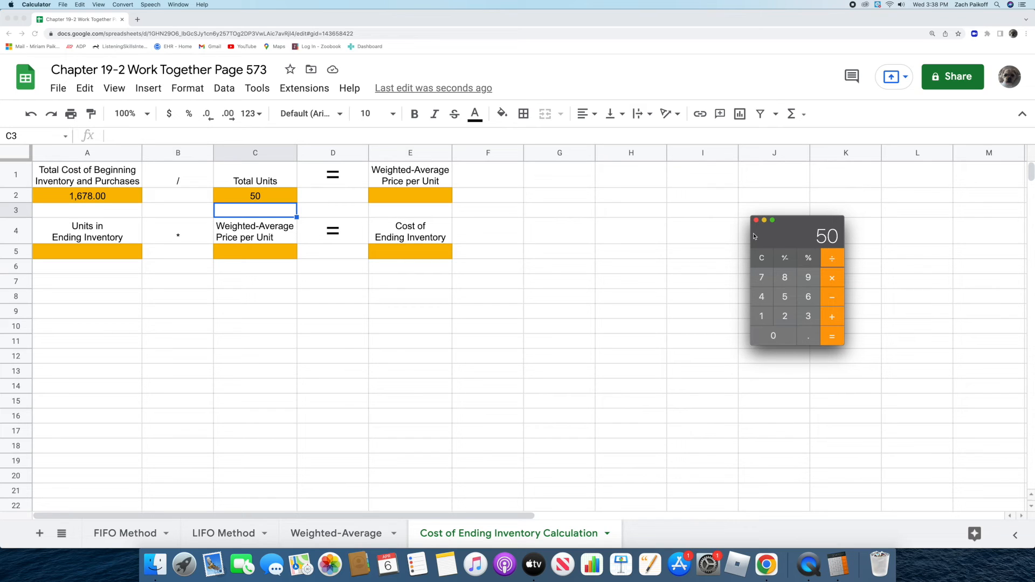
{"action": "key", "text": "Return"}
{"action": "left_click", "coordinate": [641, 229]}
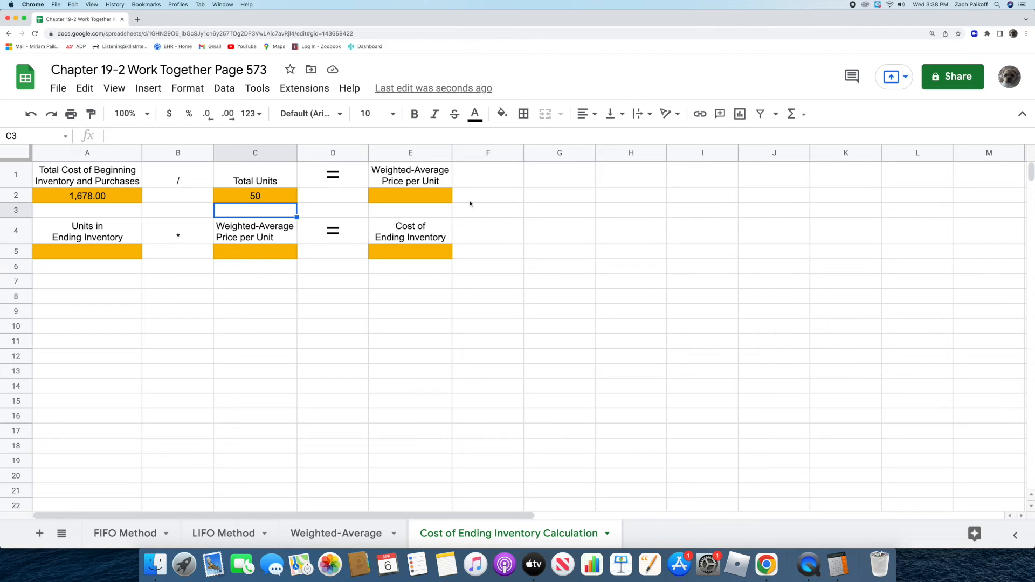
Enter 33.56 as the weighted-average price per unit in E2.
{"action": "double_click", "coordinate": [431, 196]}
{"action": "type", "text": "33.56"}
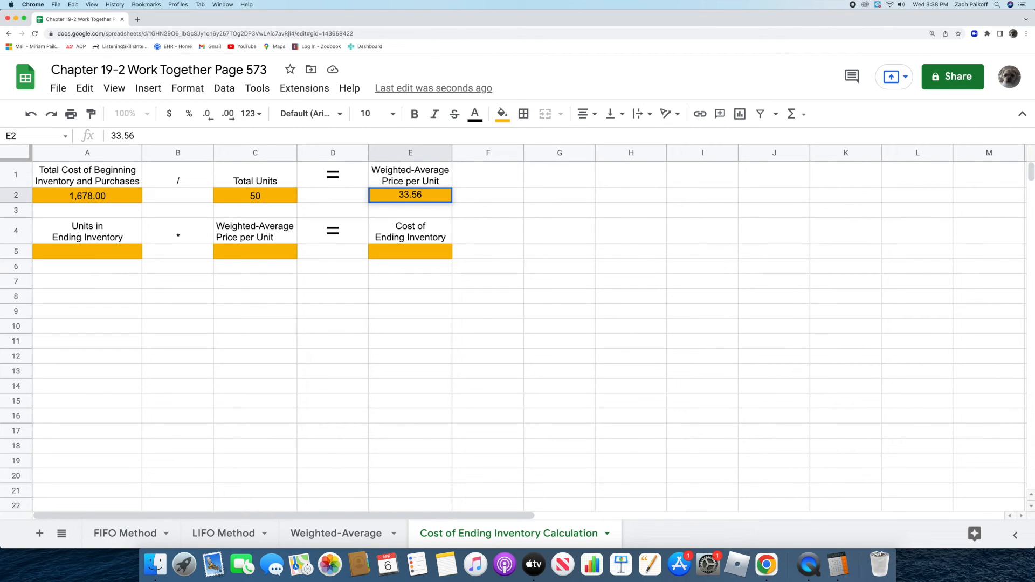
{"action": "key", "text": "Return"}
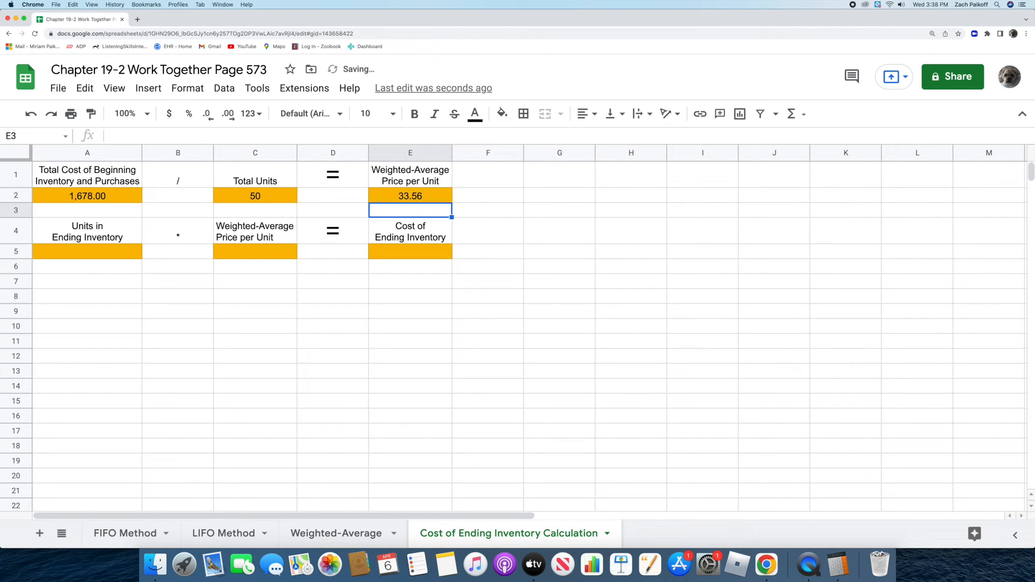
Enter 16 as the units in ending inventory in A5 and 33.56 as the weighted-average price per unit in C5.
{"action": "double_click", "coordinate": [104, 252]}
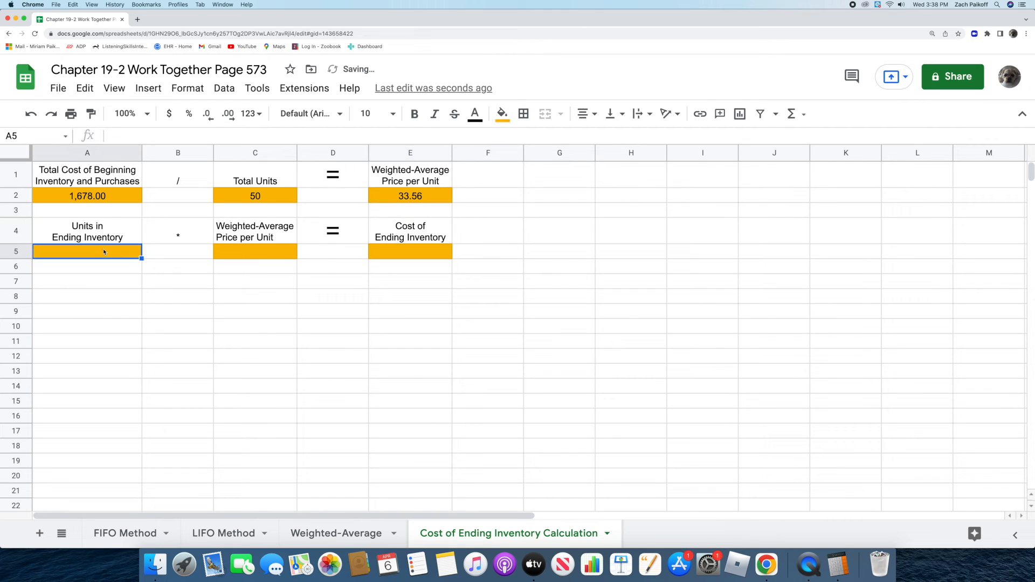
{"action": "type", "text": "16"}
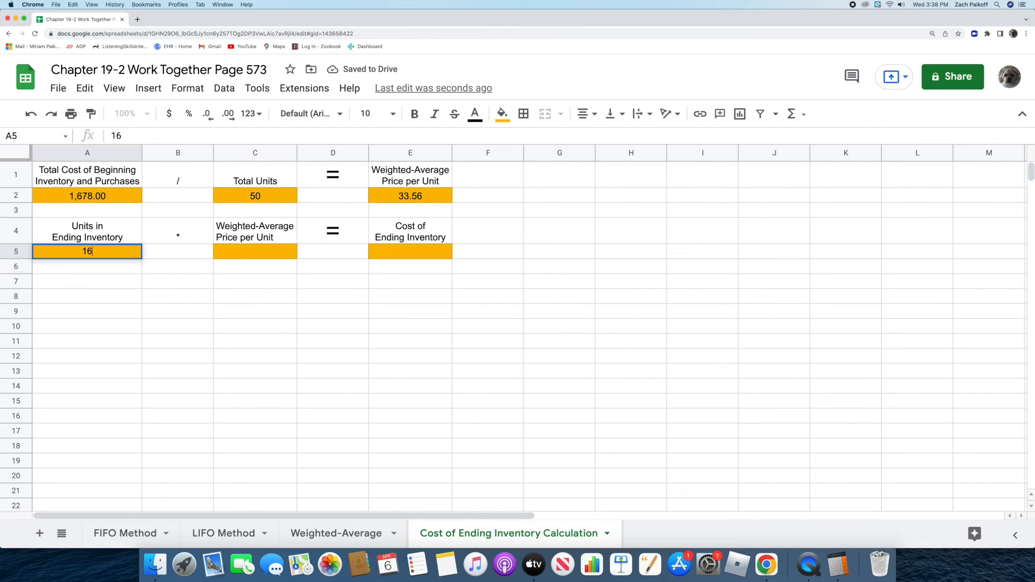
{"action": "key", "text": "Return"}
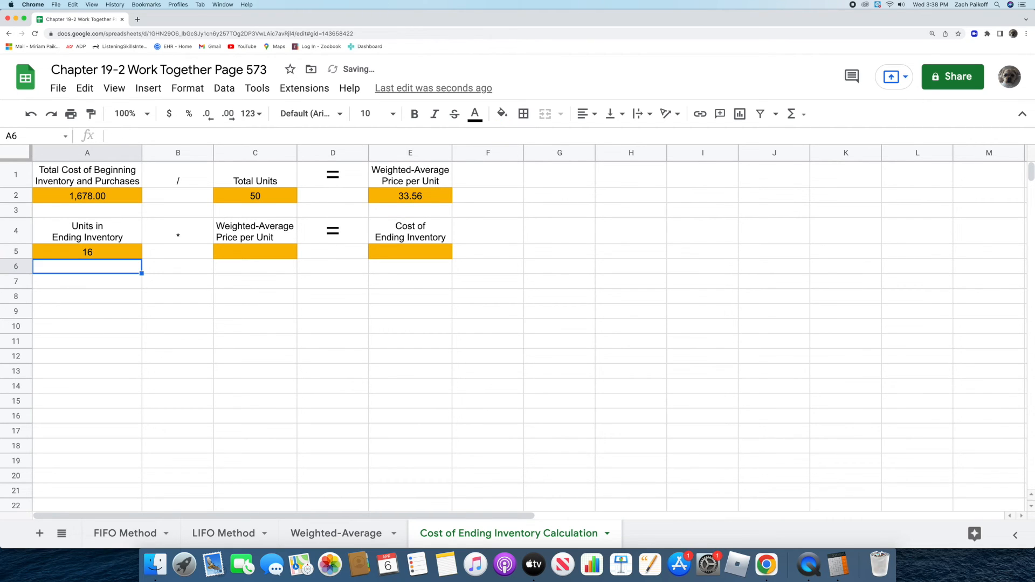
{"action": "double_click", "coordinate": [242, 252]}
{"action": "type", "text": "33.56"}
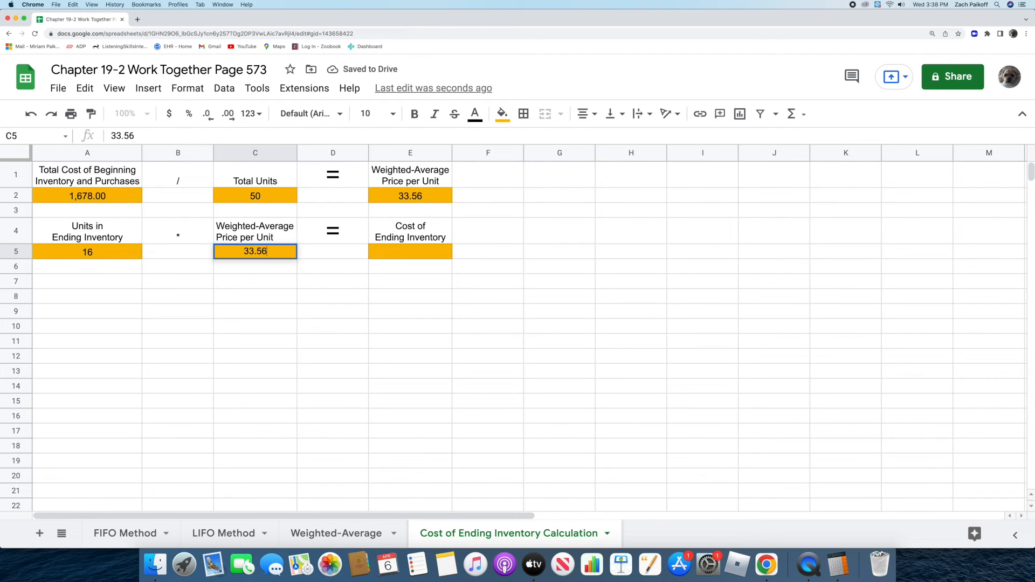
{"action": "key", "text": "Return"}
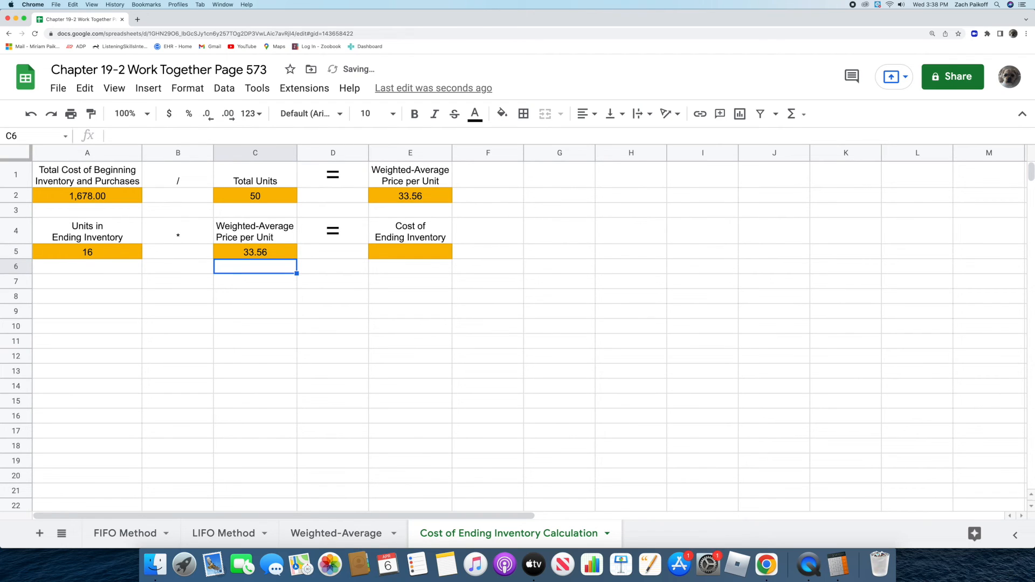
Switch to the Calculator, multiply the weighted-average price 33.56 by 16 units, and return to the spreadsheet.
{"action": "left_click", "coordinate": [838, 565]}
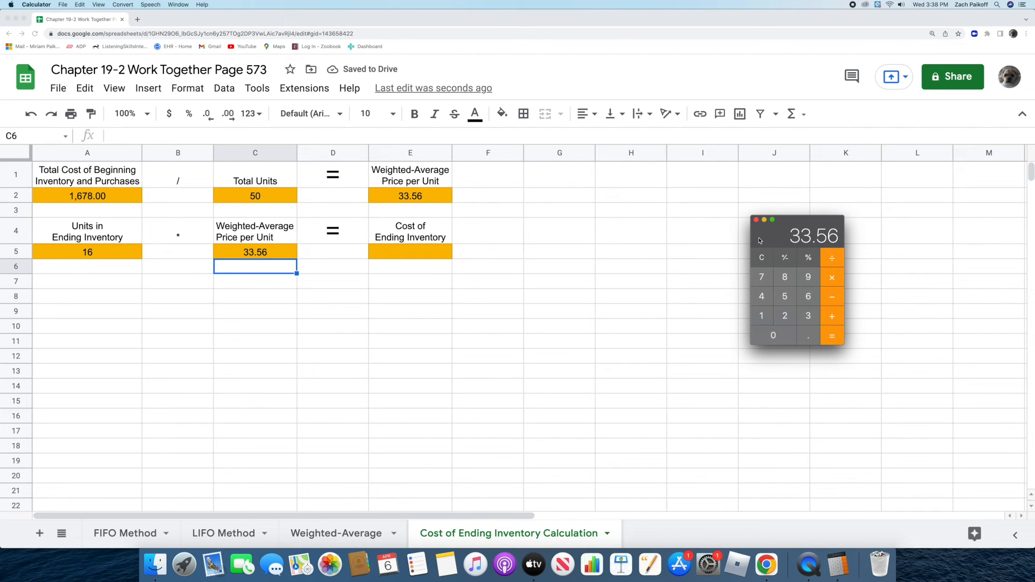
{"action": "key", "text": "asterisk"}
{"action": "type", "text": "16"}
{"action": "key", "text": "Return"}
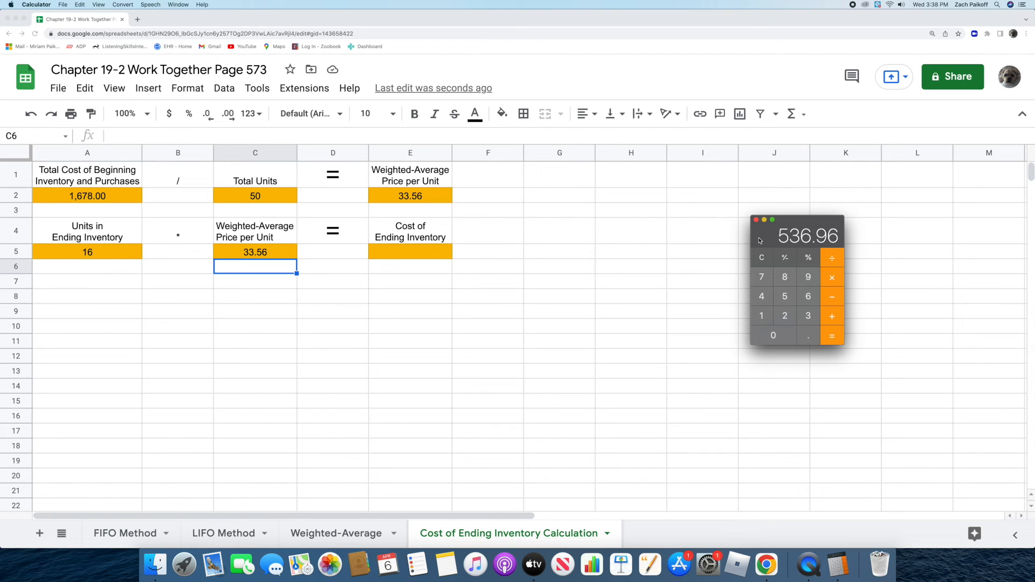
{"action": "left_click", "coordinate": [615, 239]}
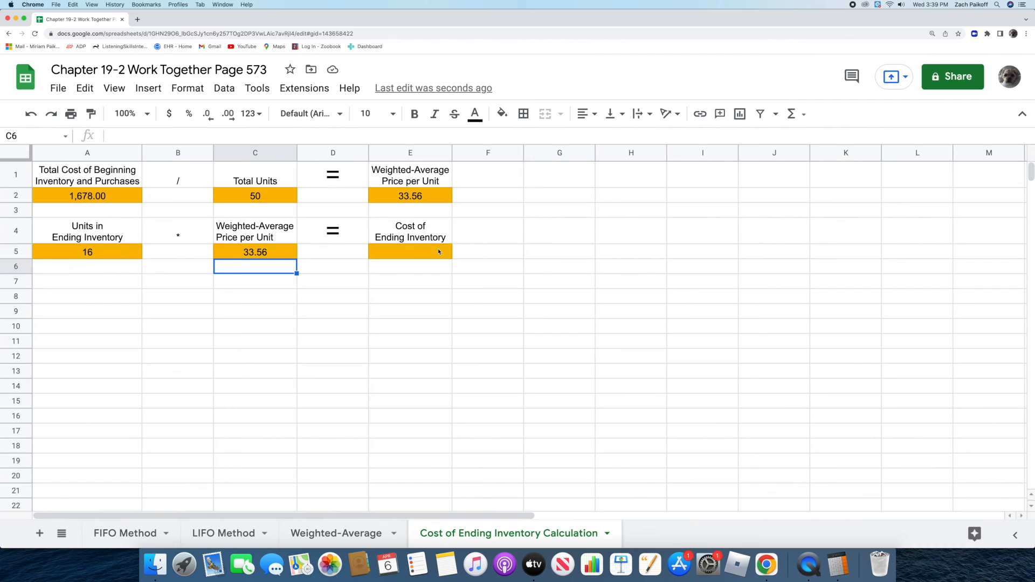
Enter 536.96 as the cost of ending inventory in E5.
{"action": "double_click", "coordinate": [439, 251]}
{"action": "type", "text": "5"}
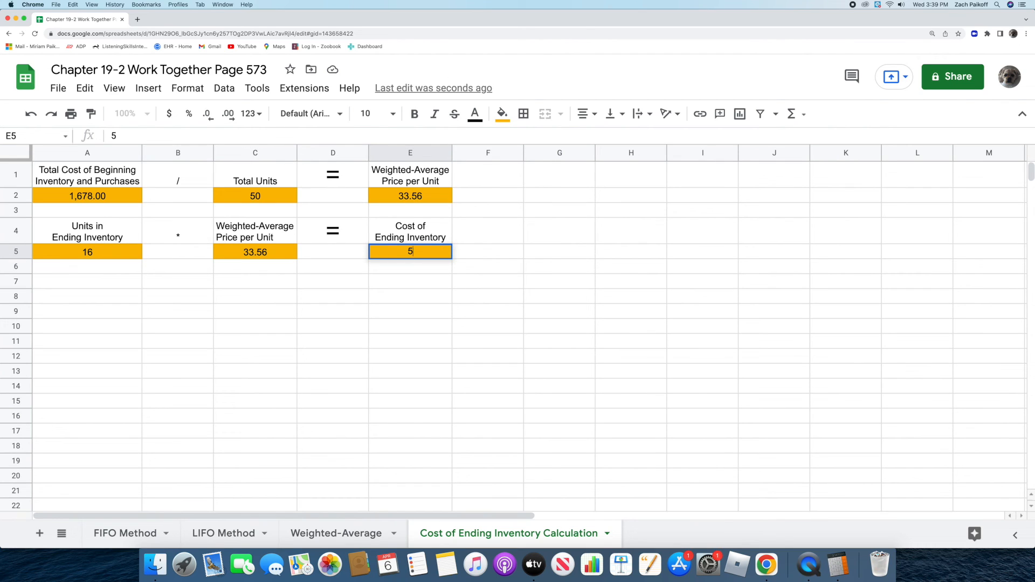
{"action": "type", "text": "36.96"}
{"action": "key", "text": "Return"}
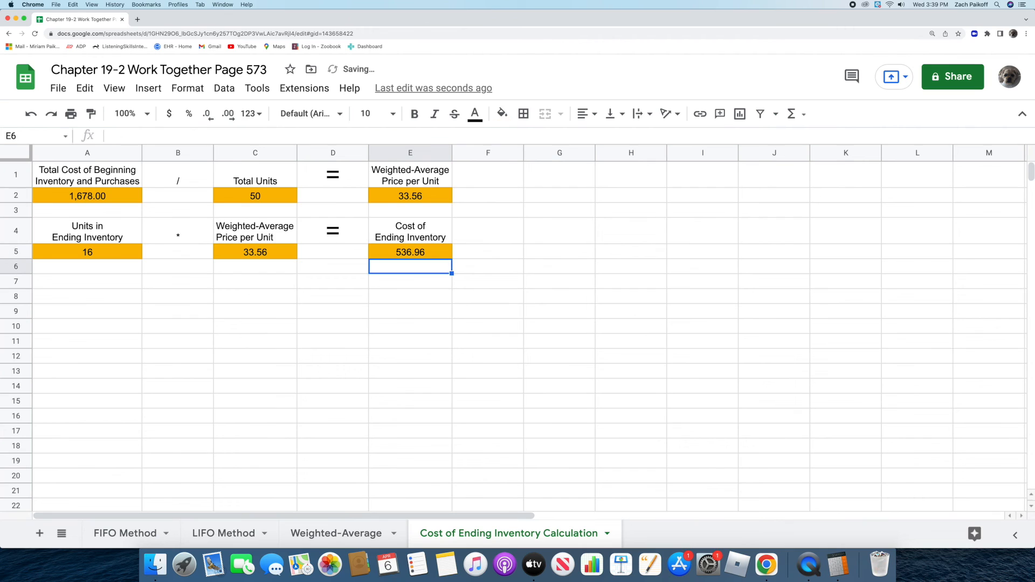
{"action": "left_click", "coordinate": [614, 255]}
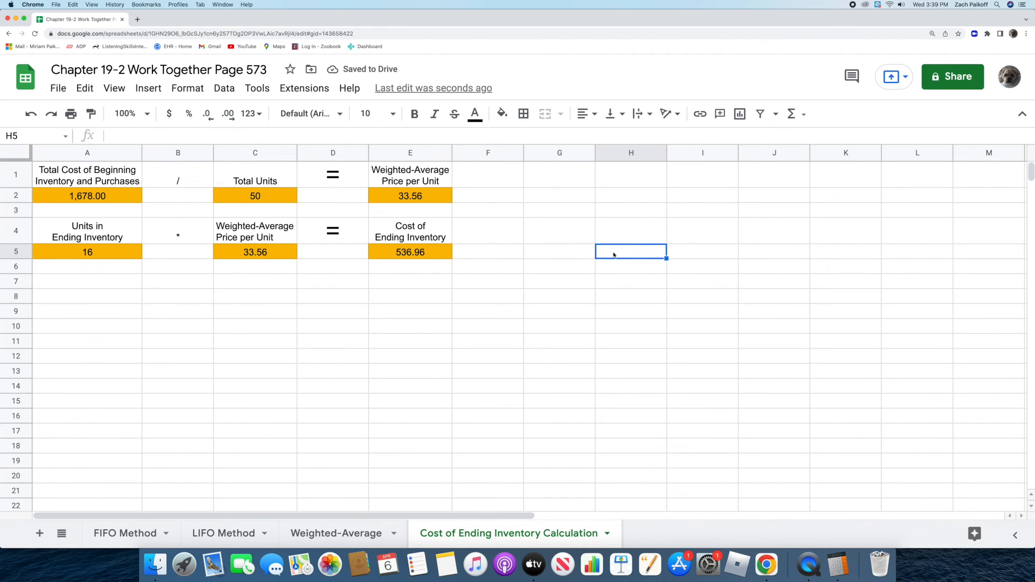